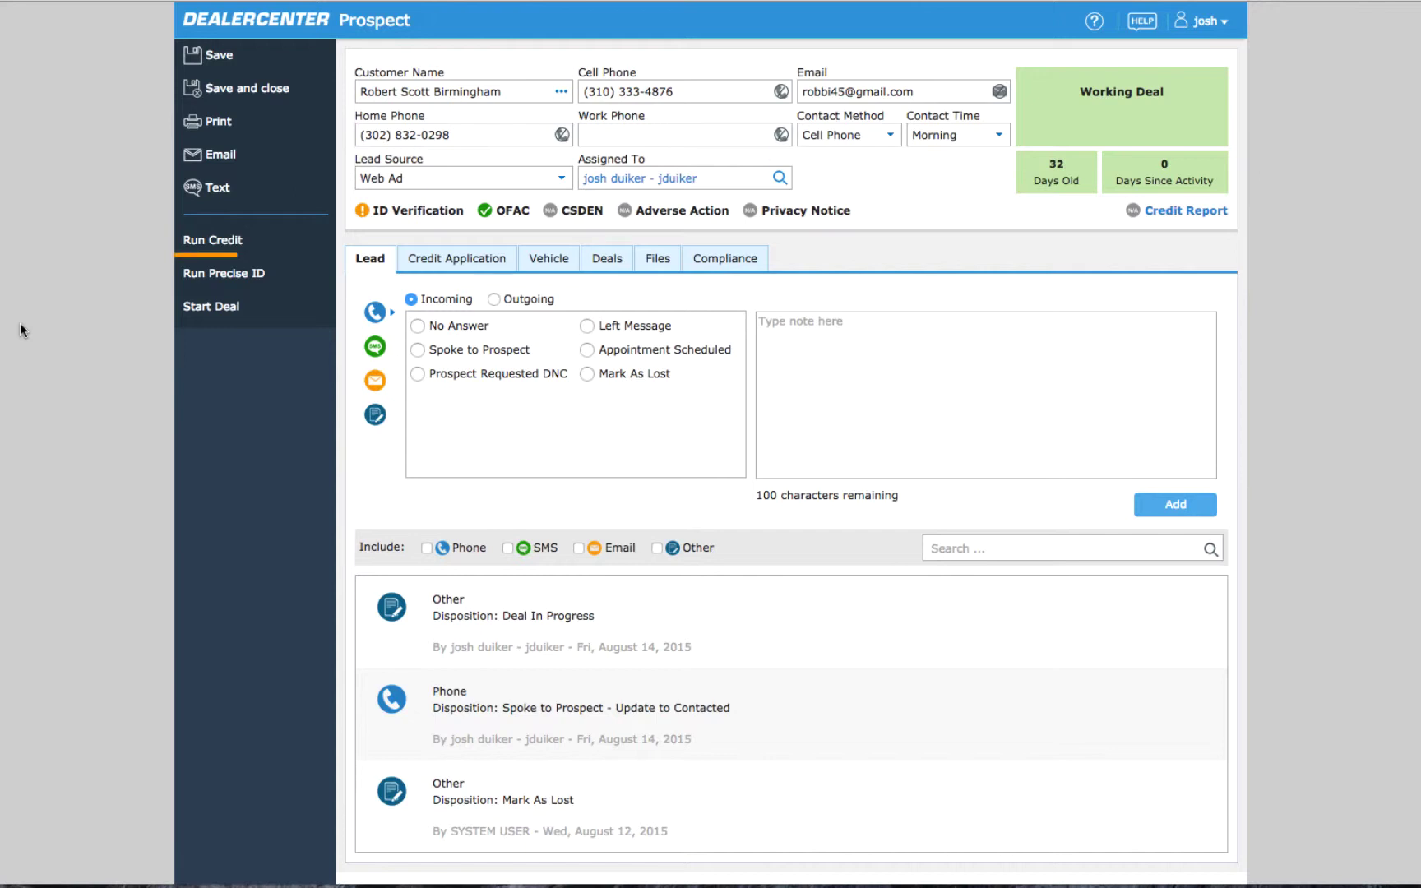
# Run the Precise ID report for the prospect, which returns a Precise ID score of 716.
pyautogui.click(220, 279)
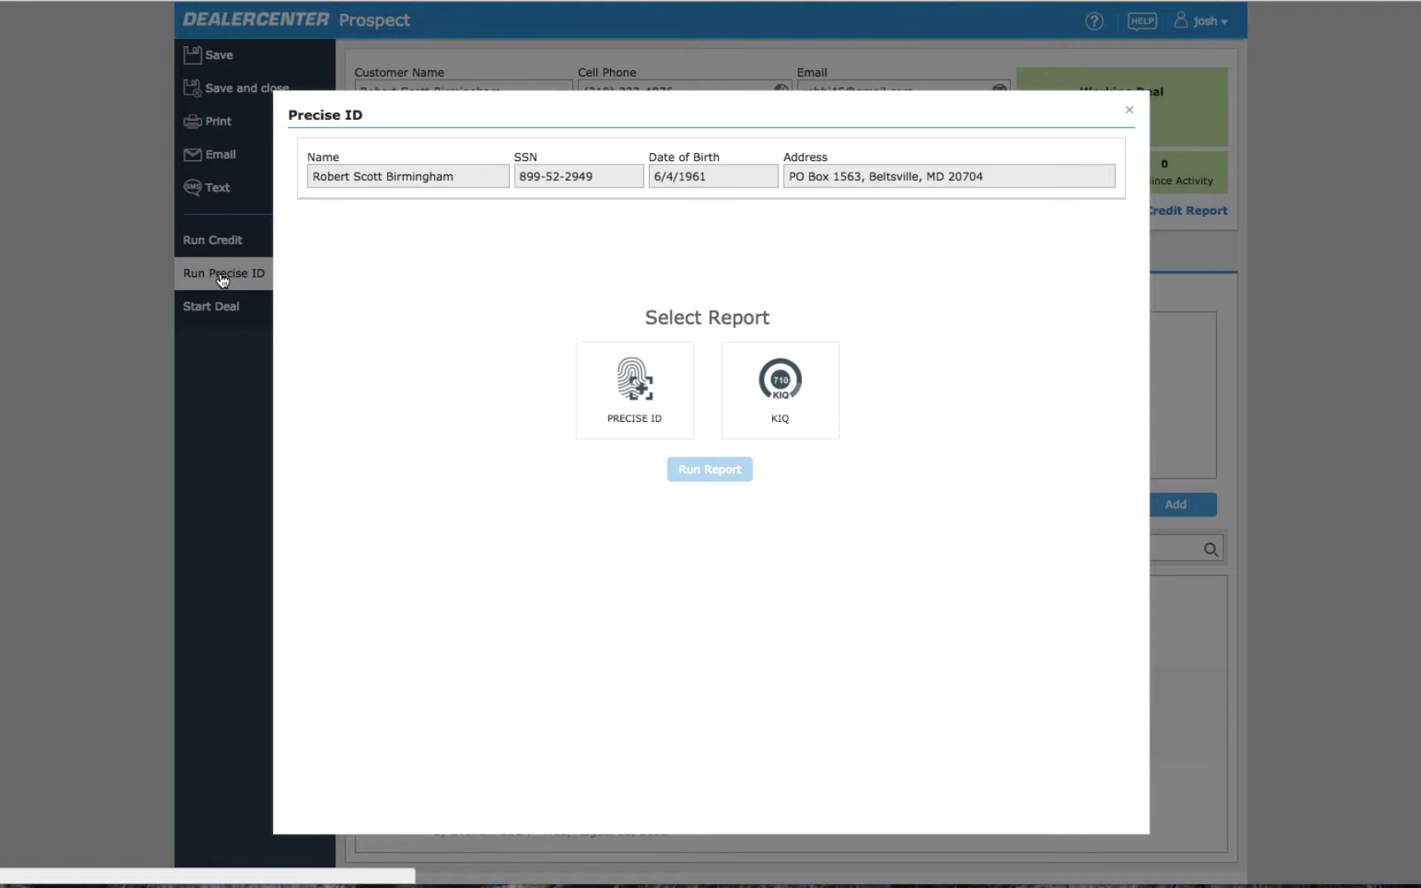
pyautogui.click(640, 388)
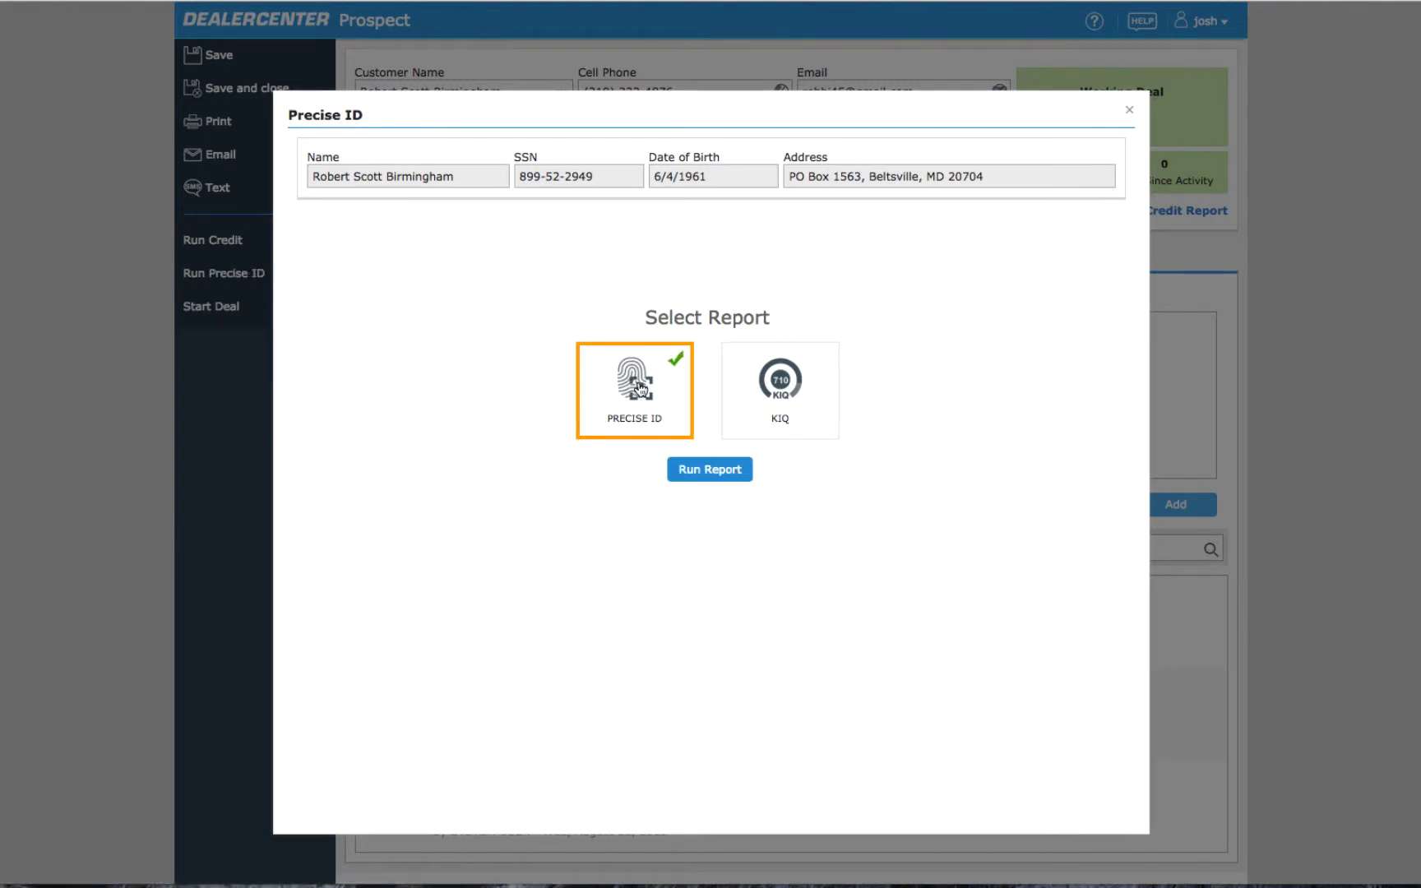
pyautogui.click(705, 470)
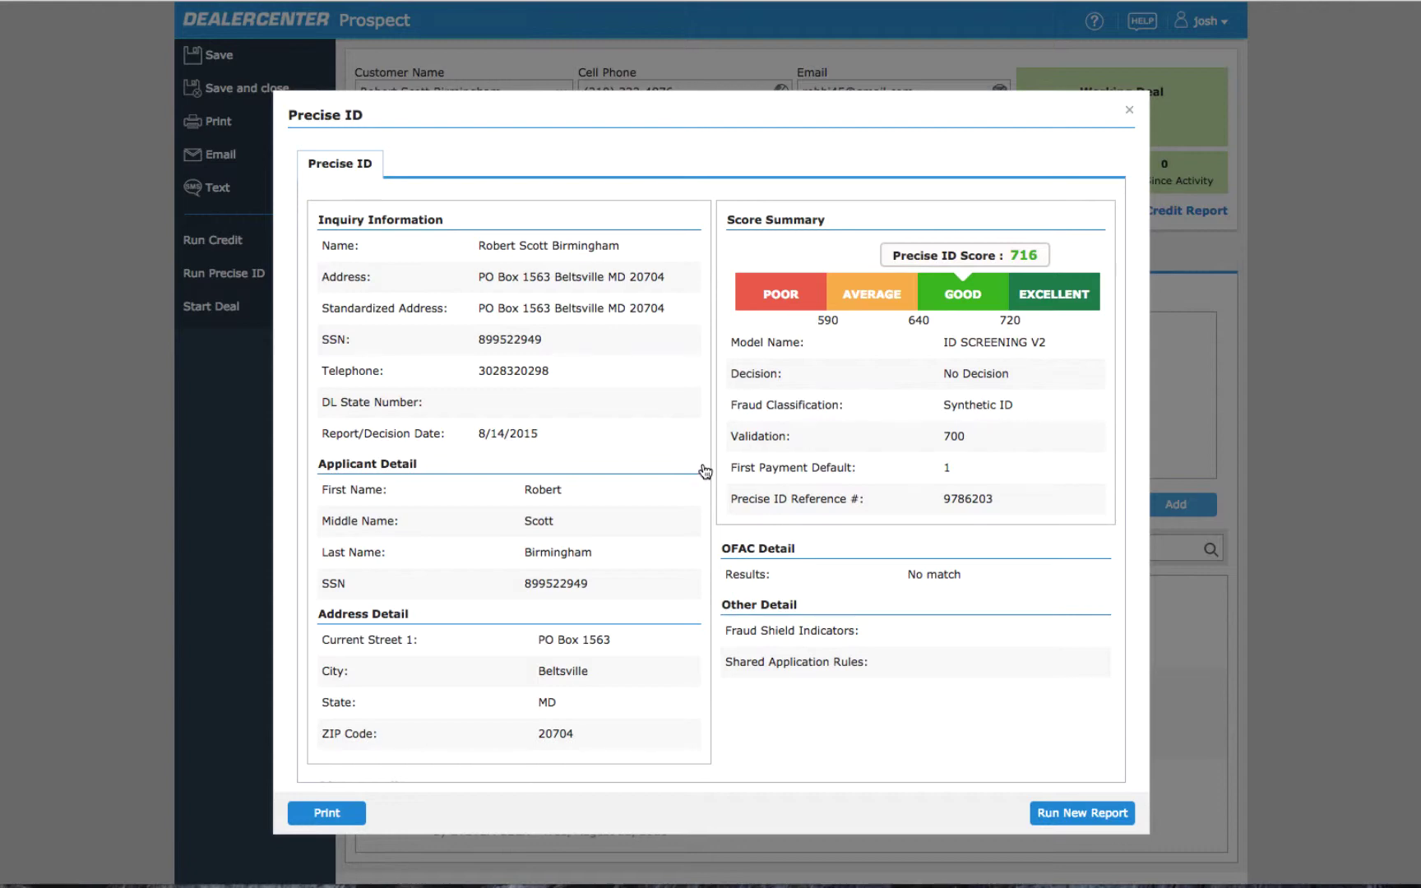
# Start a new report and run the KIQ report for the prospect.
pyautogui.click(1090, 814)
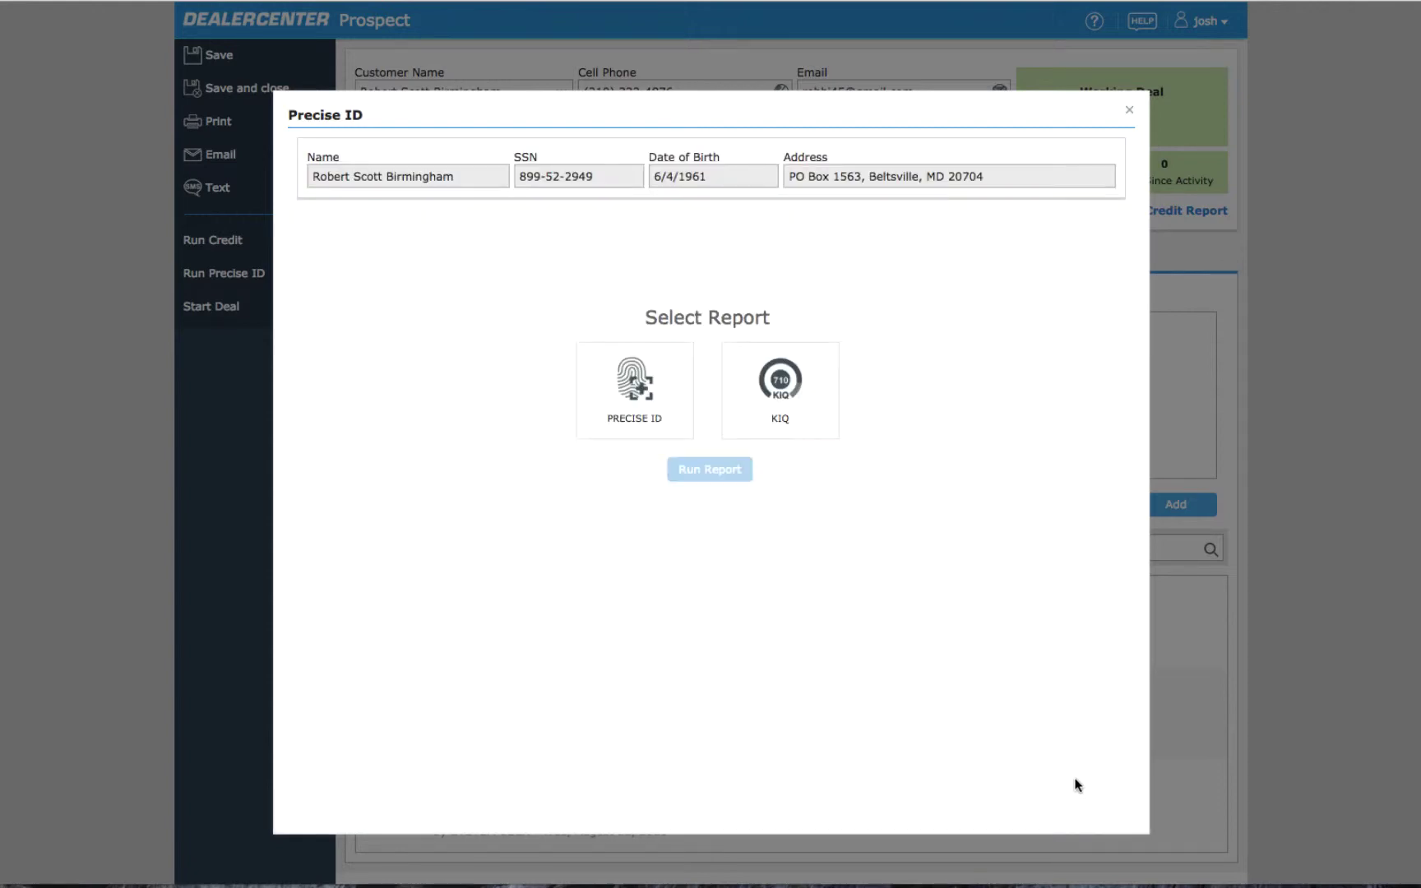
pyautogui.click(781, 396)
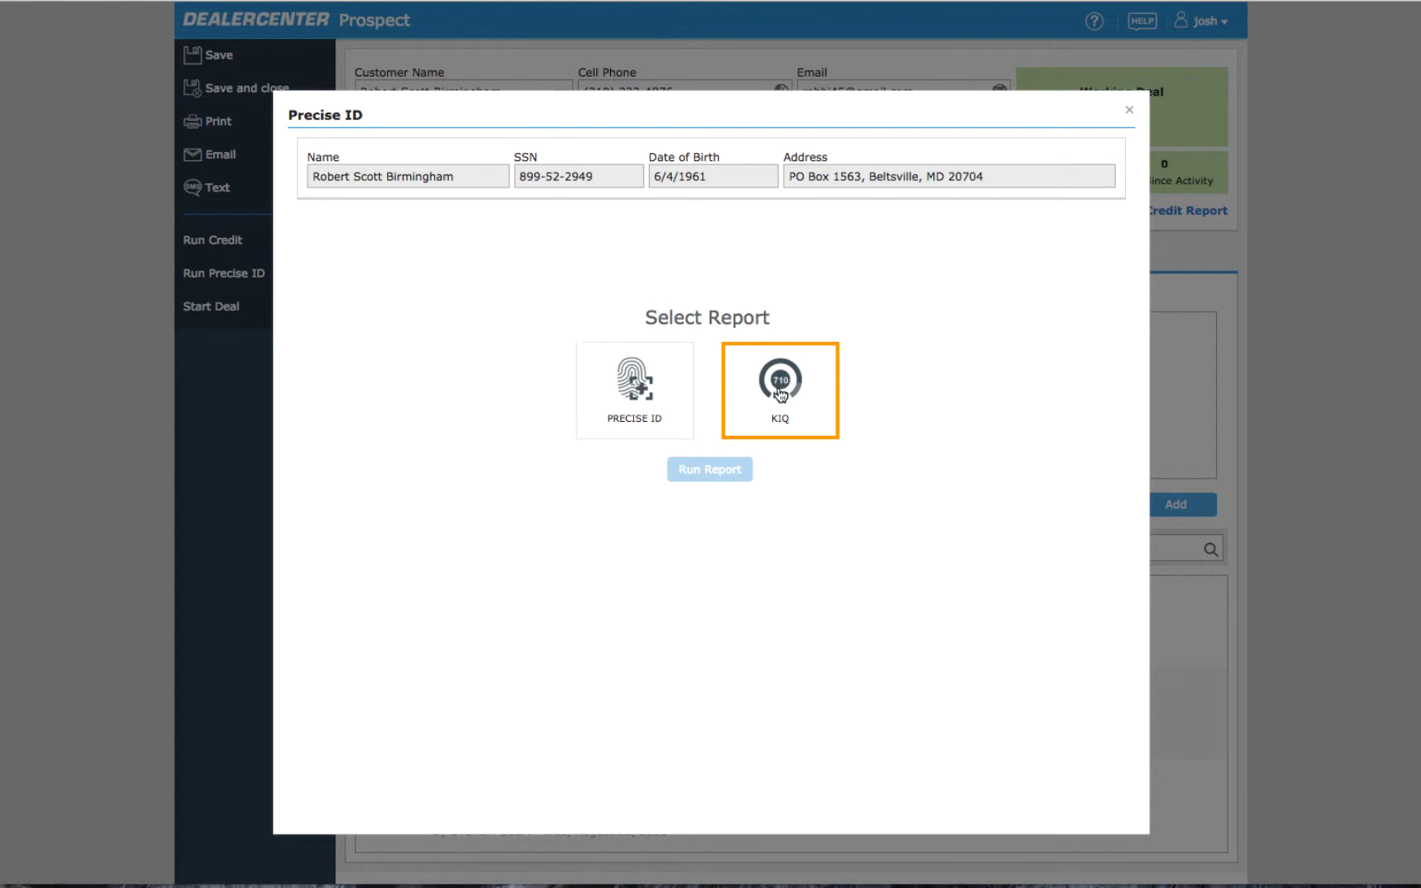
pyautogui.click(781, 395)
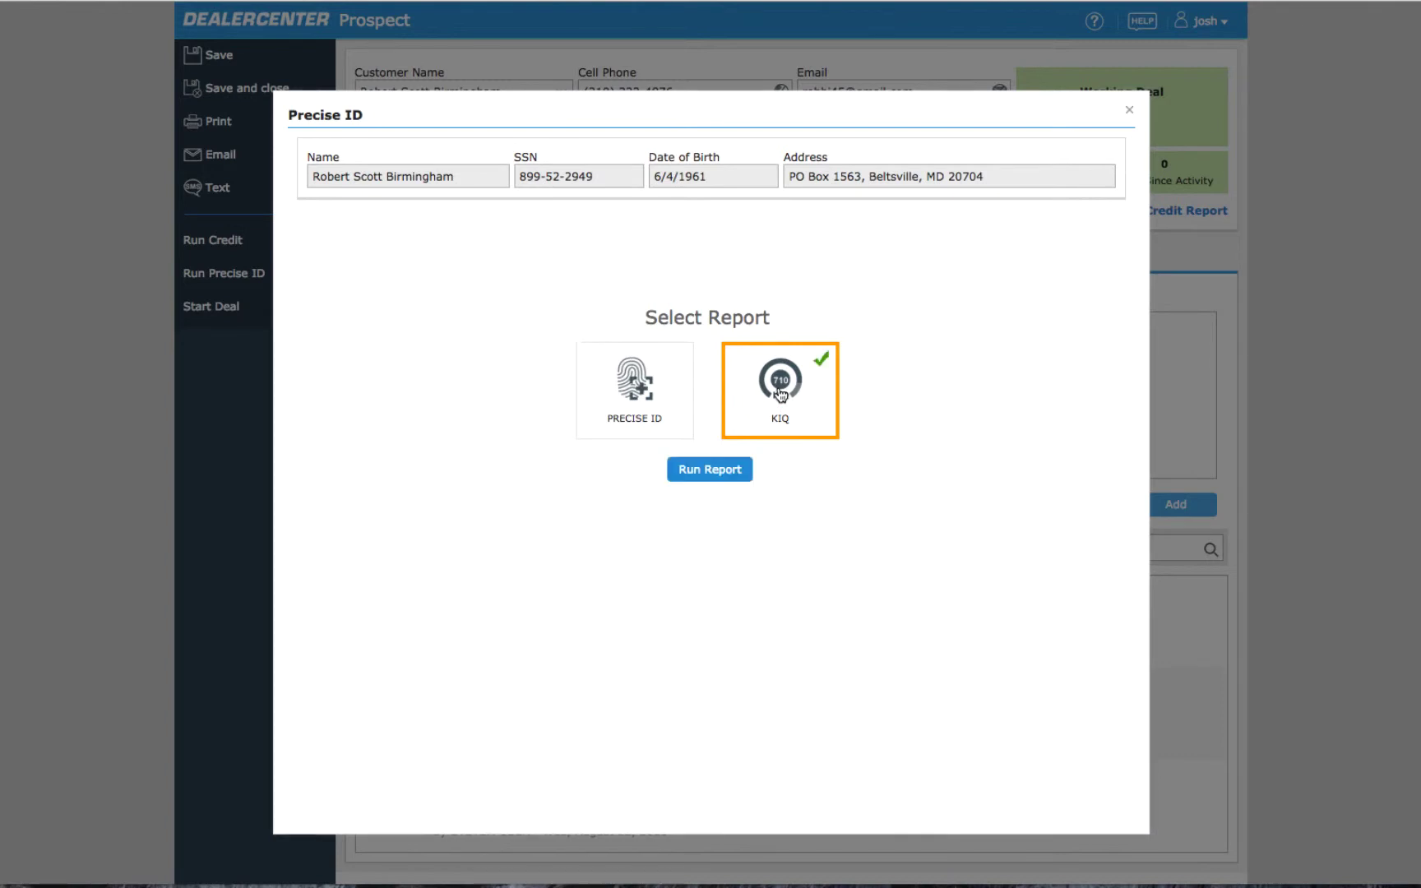
pyautogui.click(726, 471)
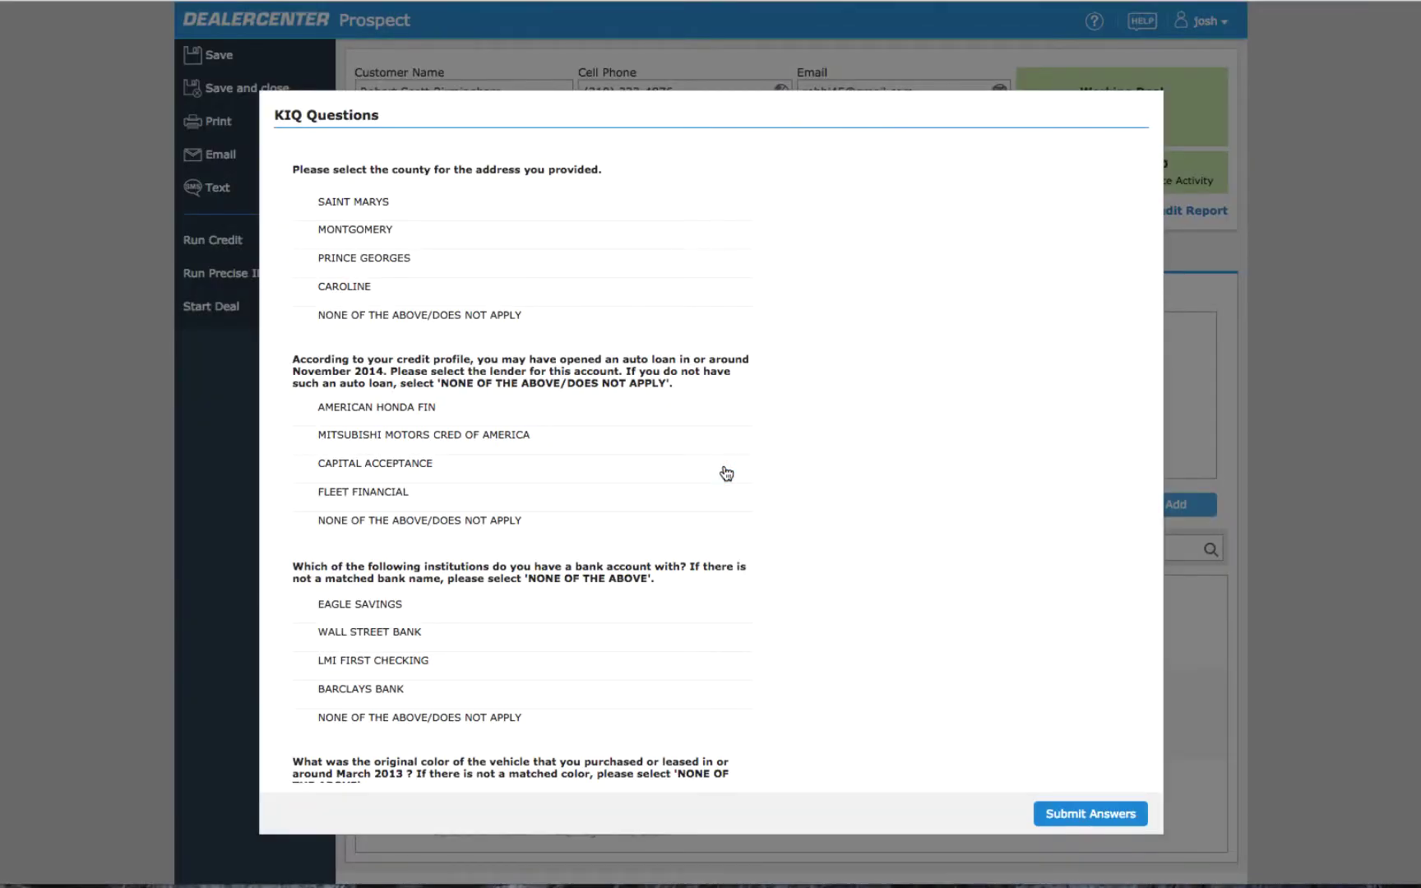
# Answer the county, auto lender, bank account and vehicle colour questions, submit for a 643 score, and close.
pyautogui.click(712, 263)
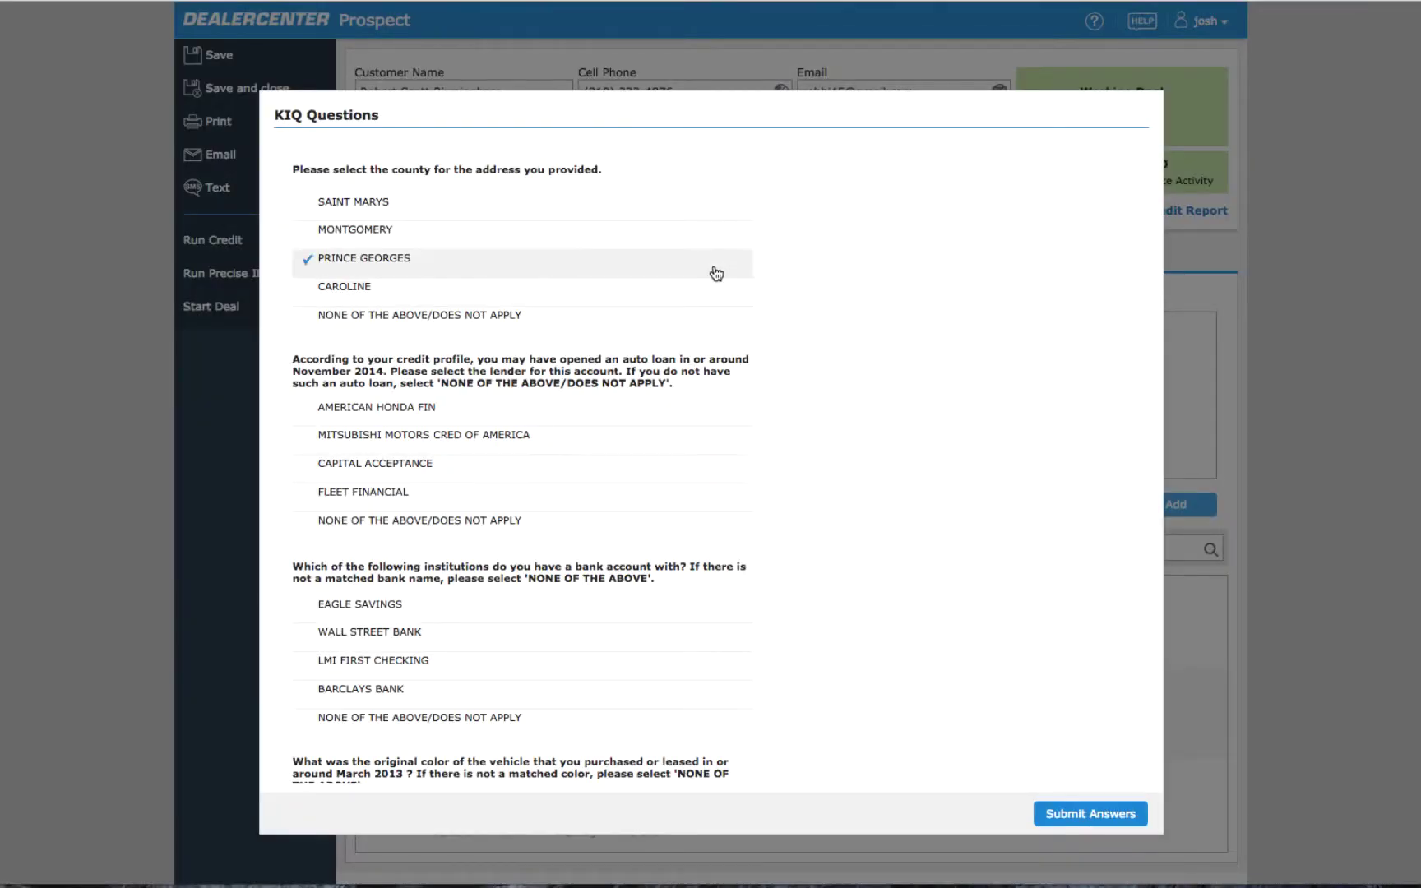
pyautogui.click(735, 520)
pyautogui.click(844, 690)
pyautogui.scroll(-2, 847, 663)
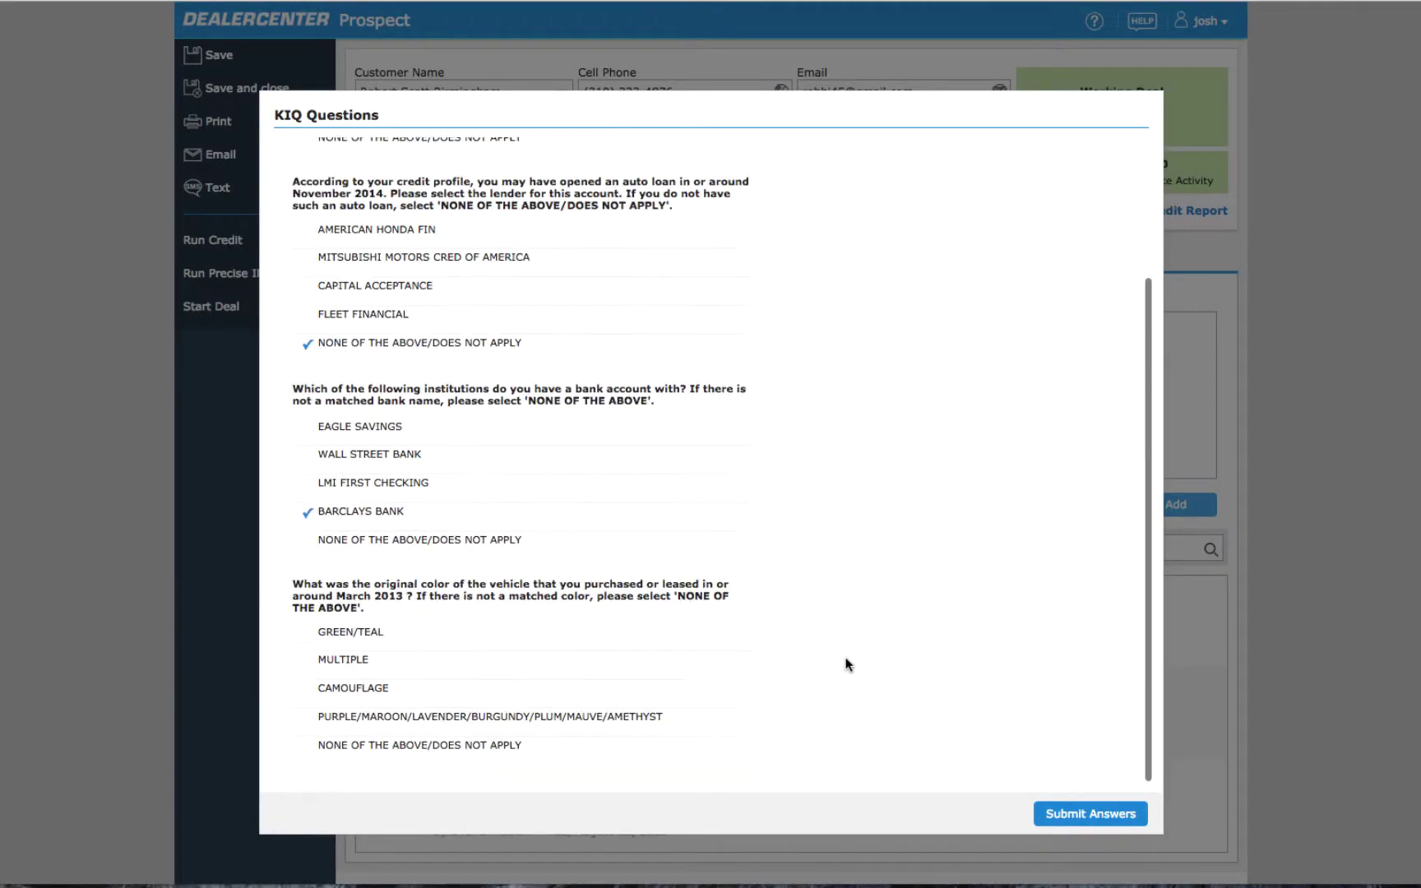
pyautogui.click(781, 635)
pyautogui.click(1094, 814)
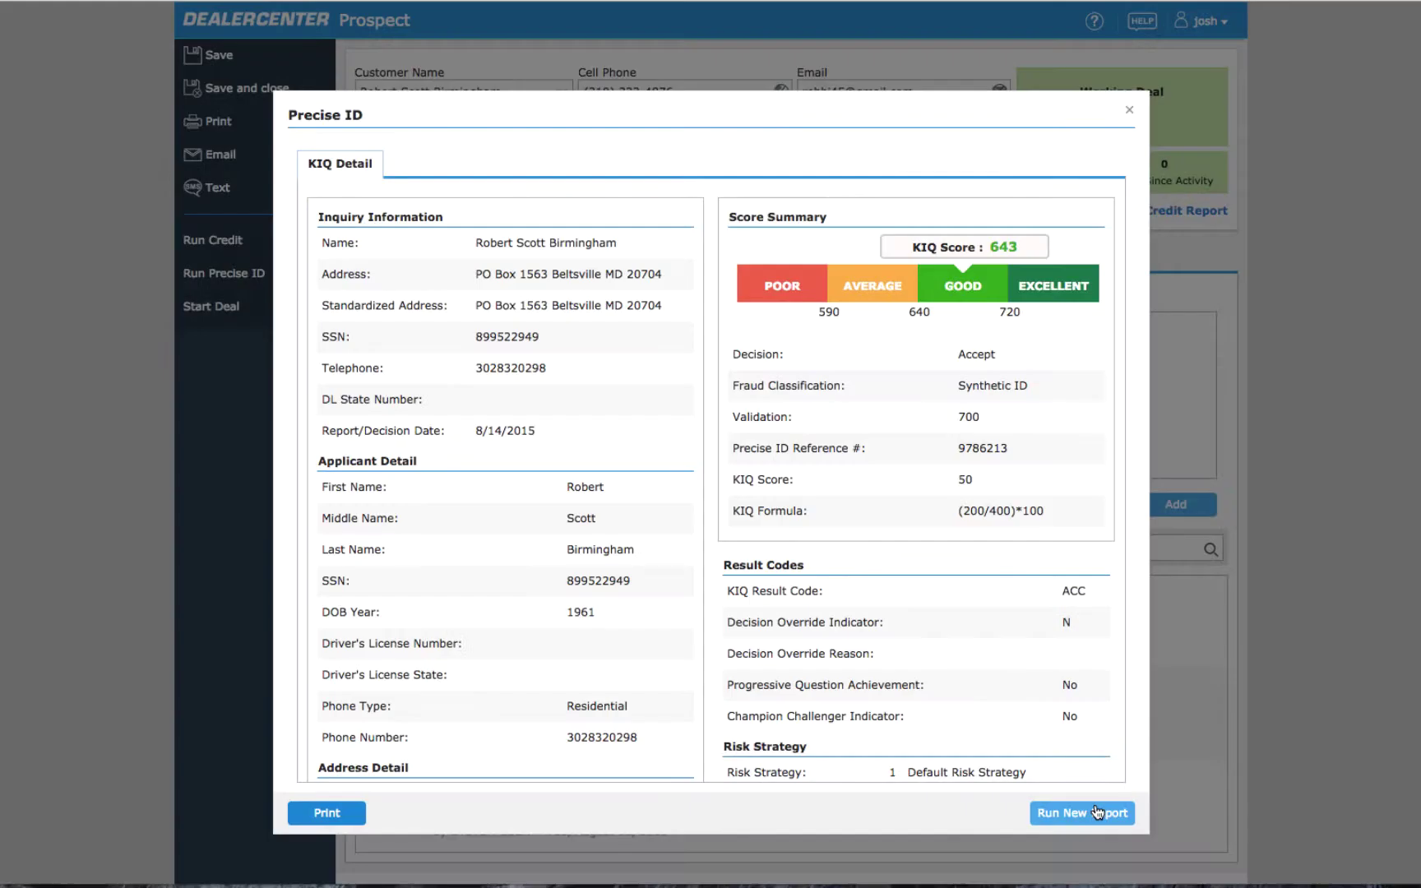
pyautogui.click(1129, 111)
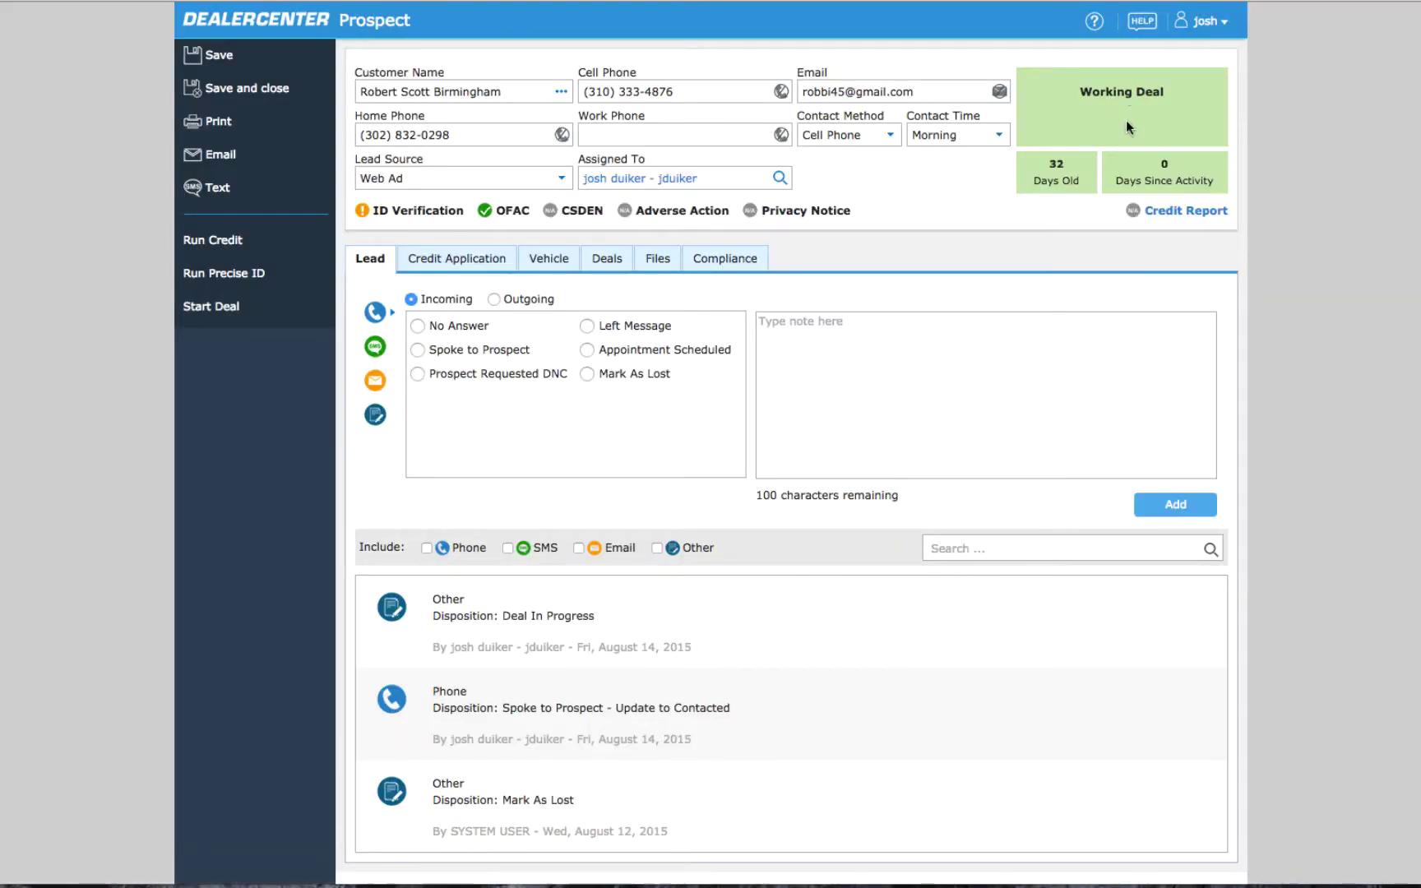
# On the Compliance tab, review and close the Precise ID score details.
pyautogui.click(727, 261)
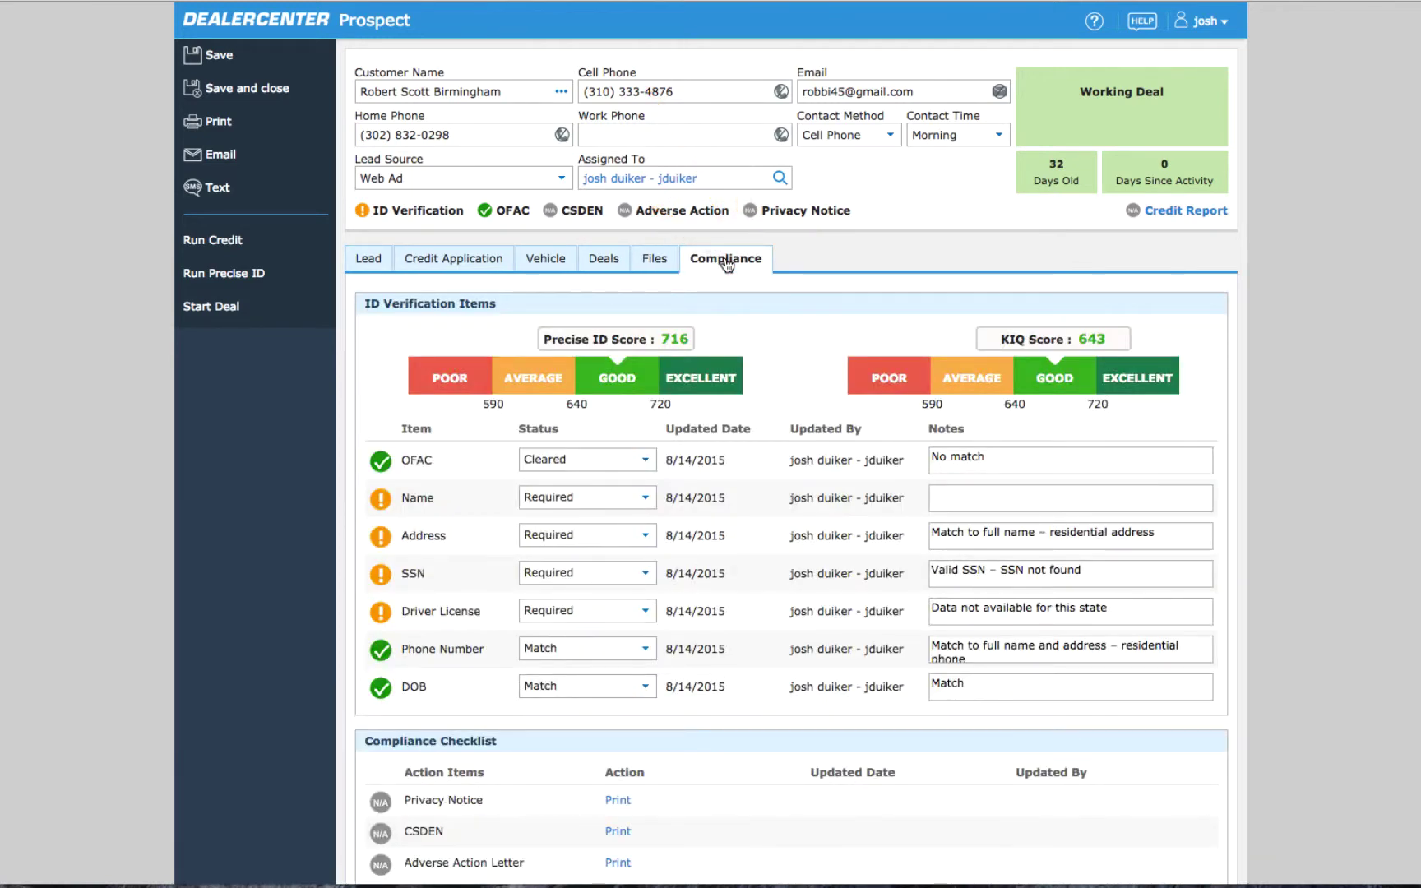
pyautogui.click(641, 340)
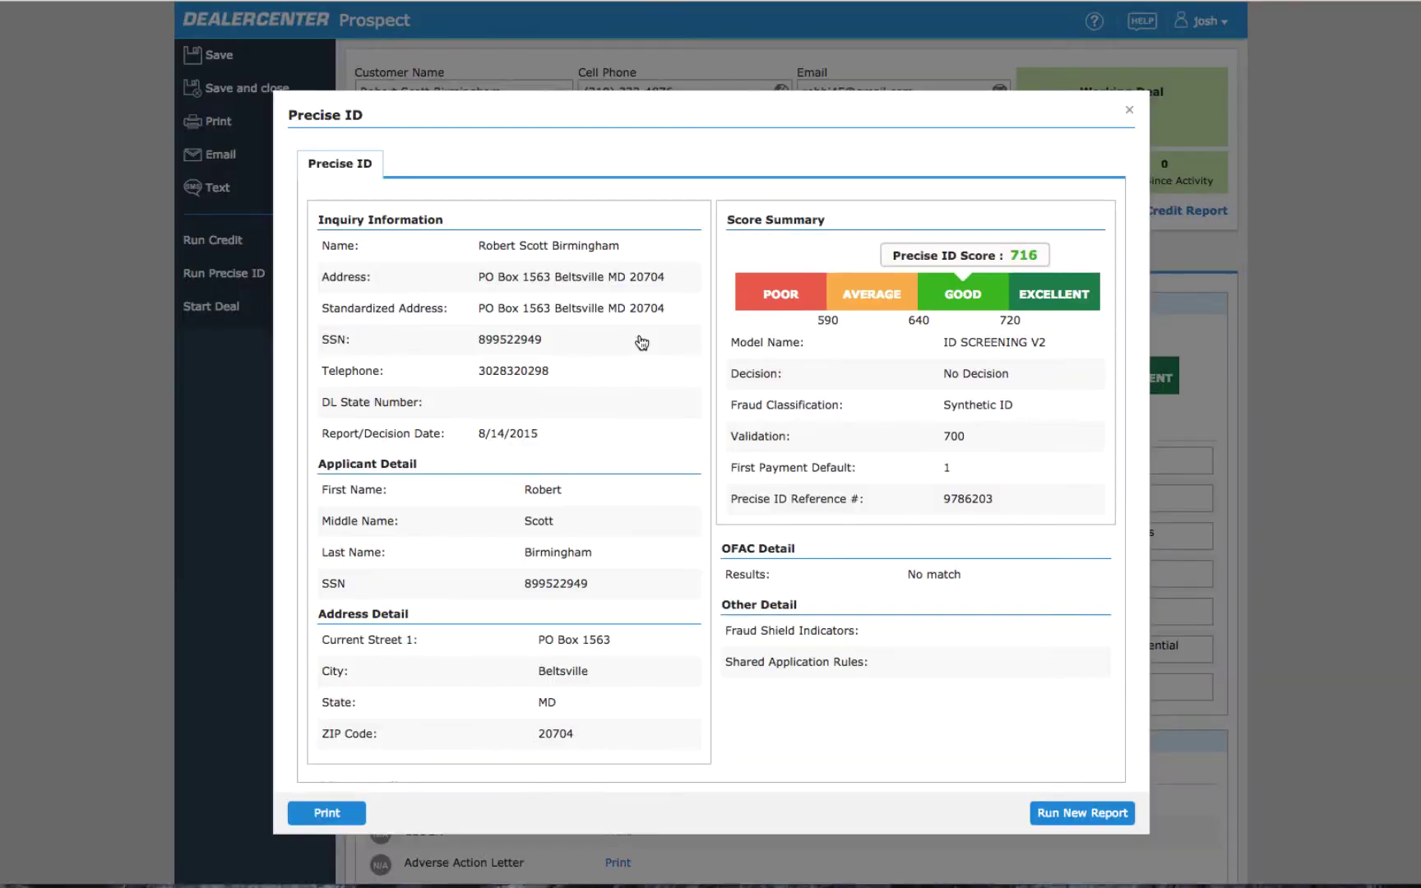
pyautogui.click(1130, 111)
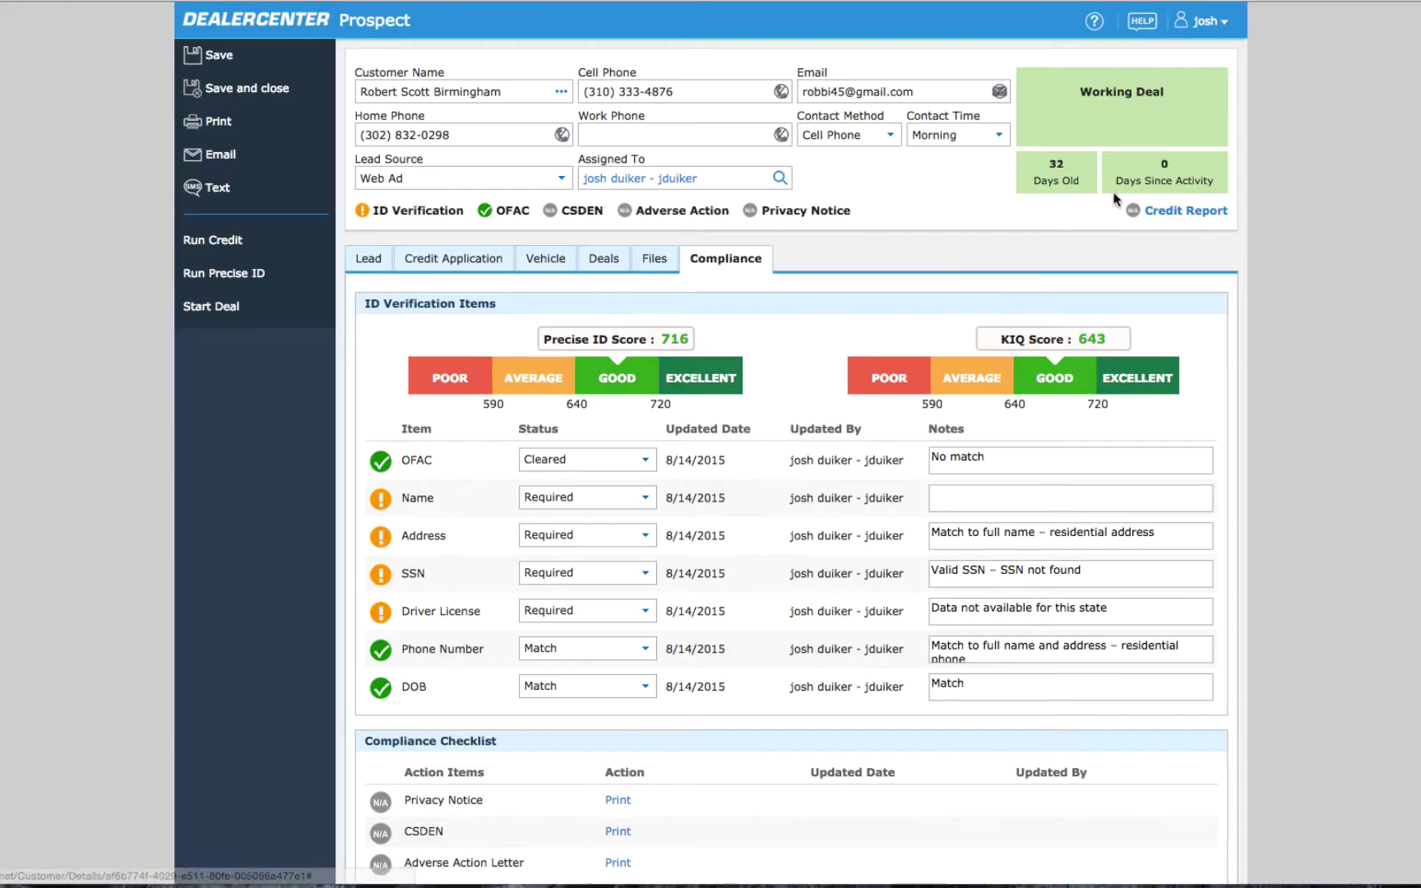
# Review the KIQ score details: score 643, Accept decision, result code ACC.
pyautogui.click(1066, 345)
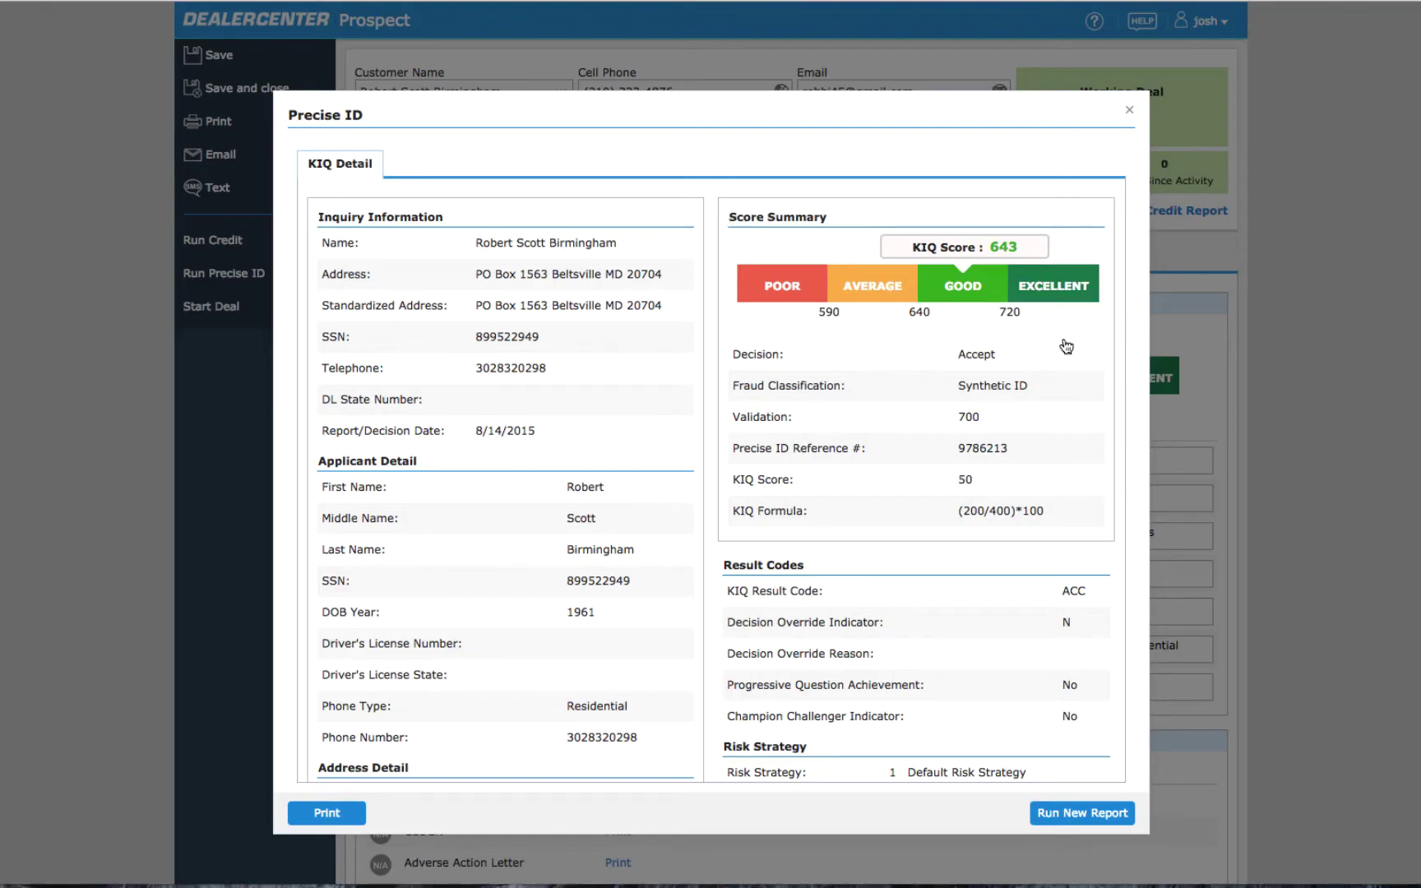
pyautogui.scroll(-5, 1065, 344)
pyautogui.scroll(5, 1065, 344)
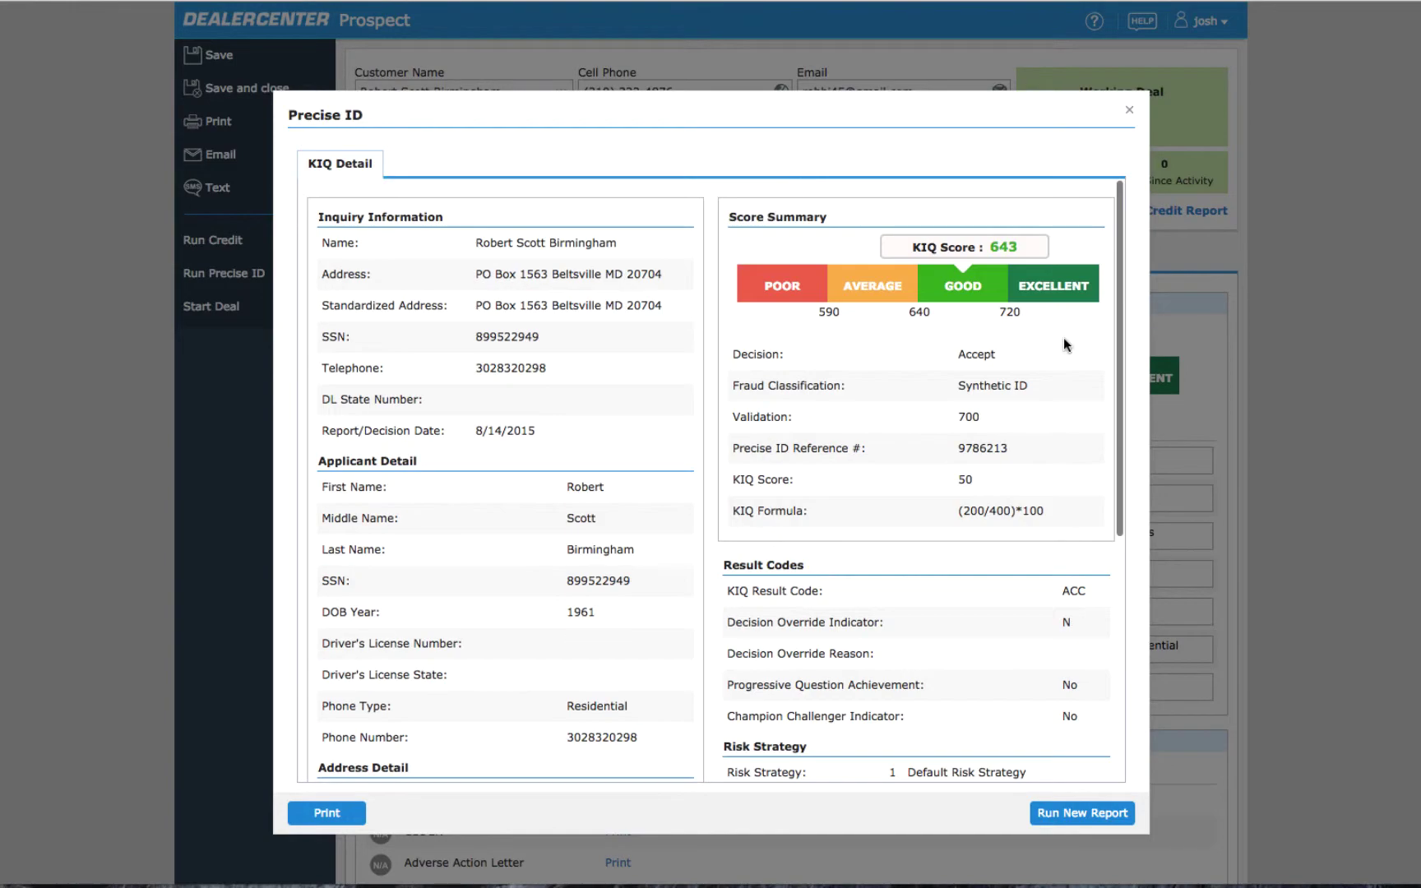
# Close the KIQ Detail dialog to see the ID verification items on the Compliance tab.
pyautogui.click(1129, 111)
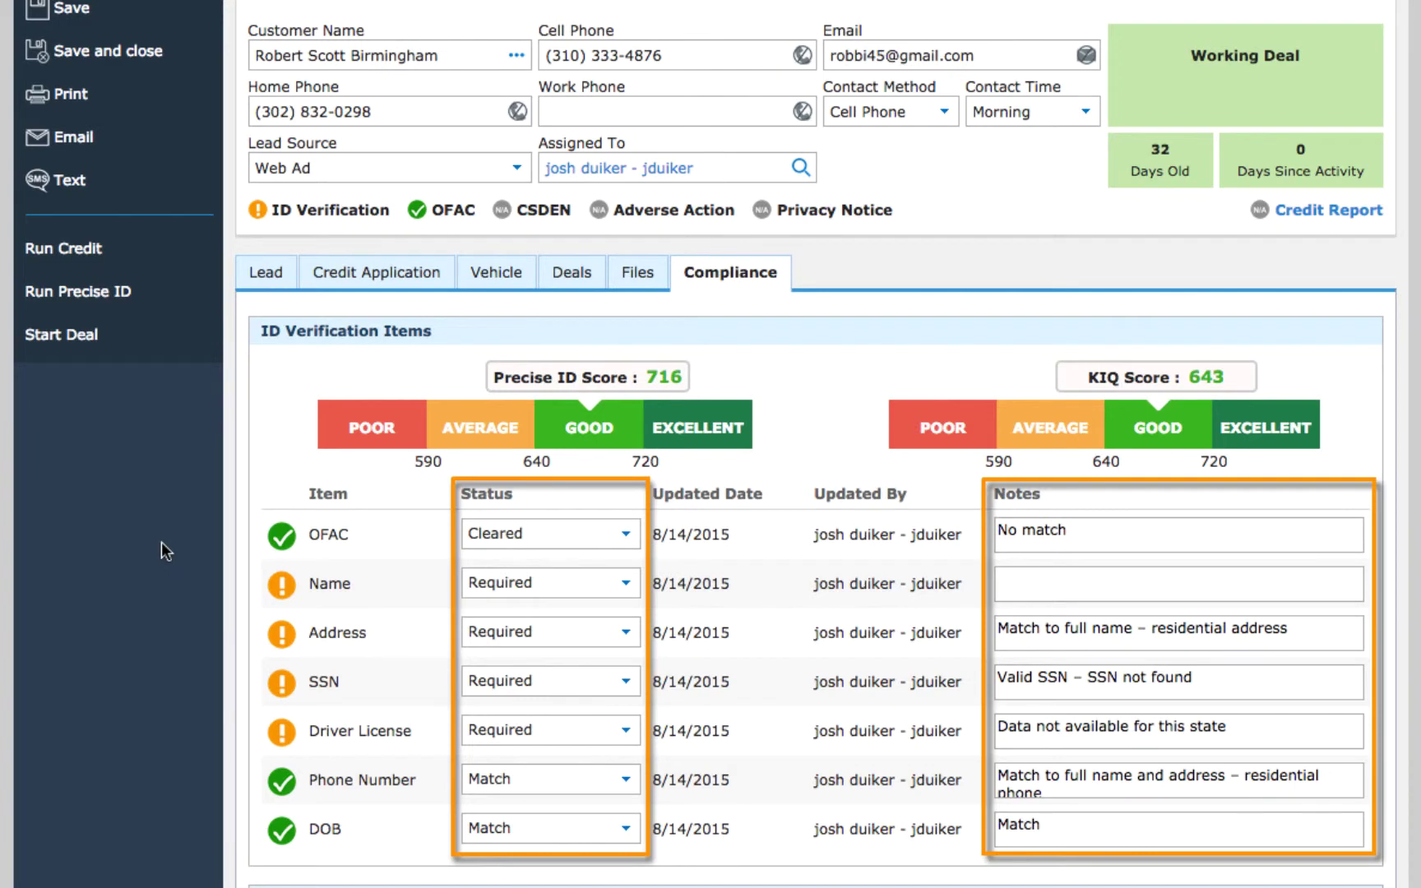
# Set the Name and Address statuses to Match, keep SSN Required, and mark Driver License Attention Needed.
pyautogui.click(627, 585)
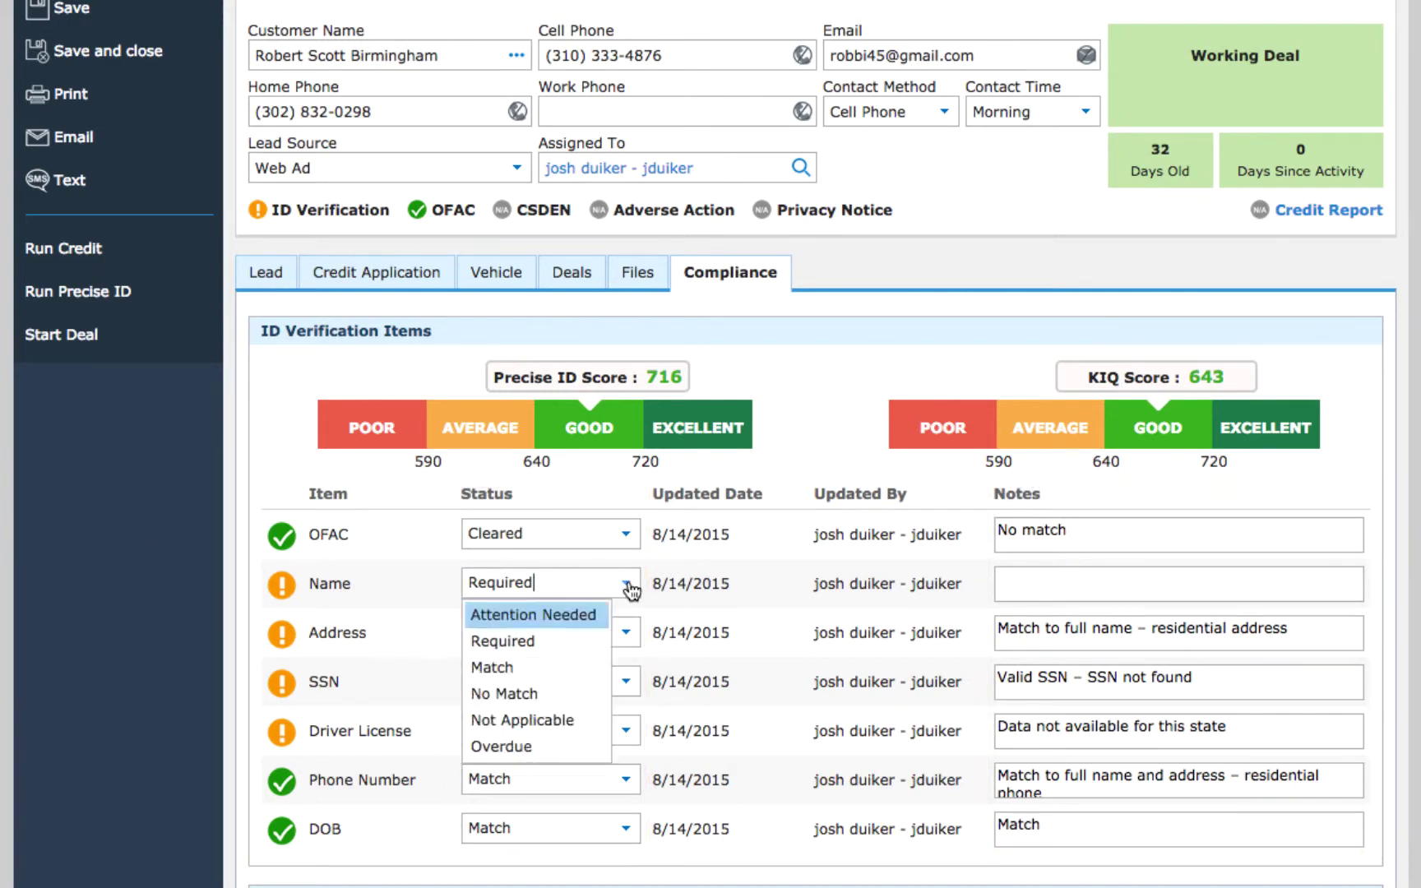
pyautogui.click(560, 670)
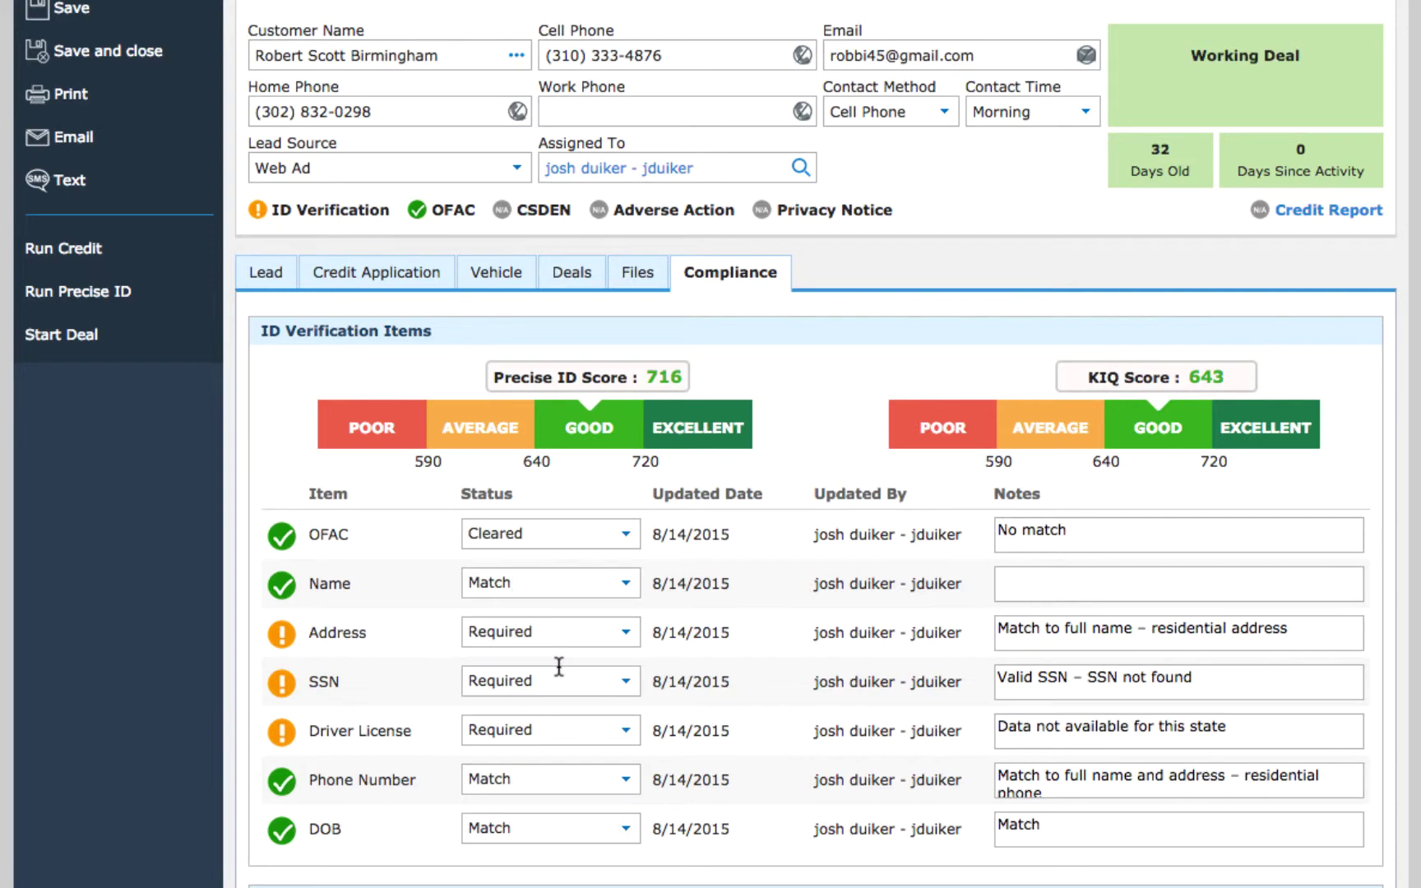
pyautogui.click(627, 635)
pyautogui.click(574, 715)
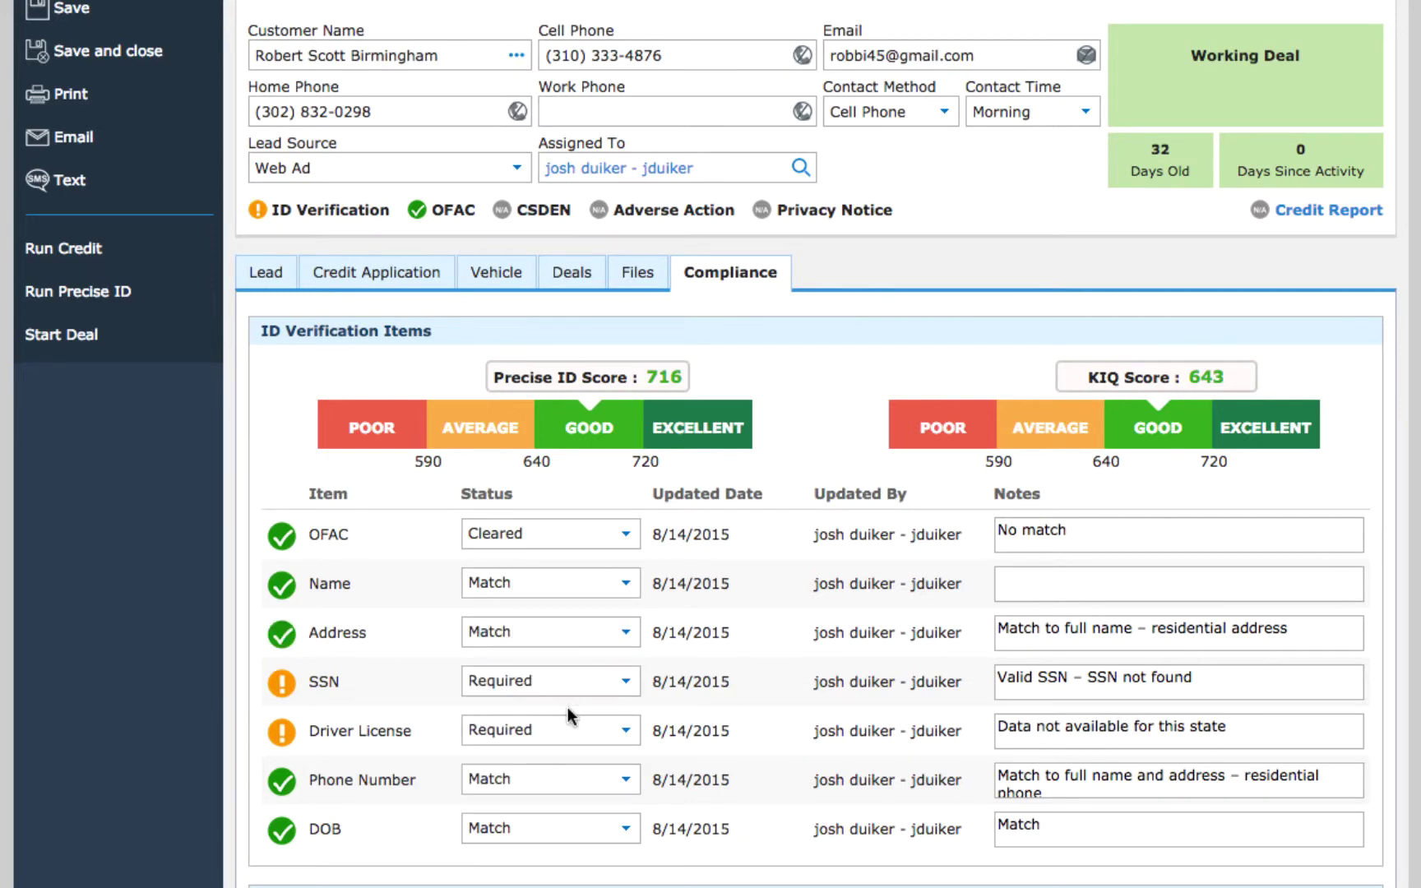
pyautogui.click(628, 684)
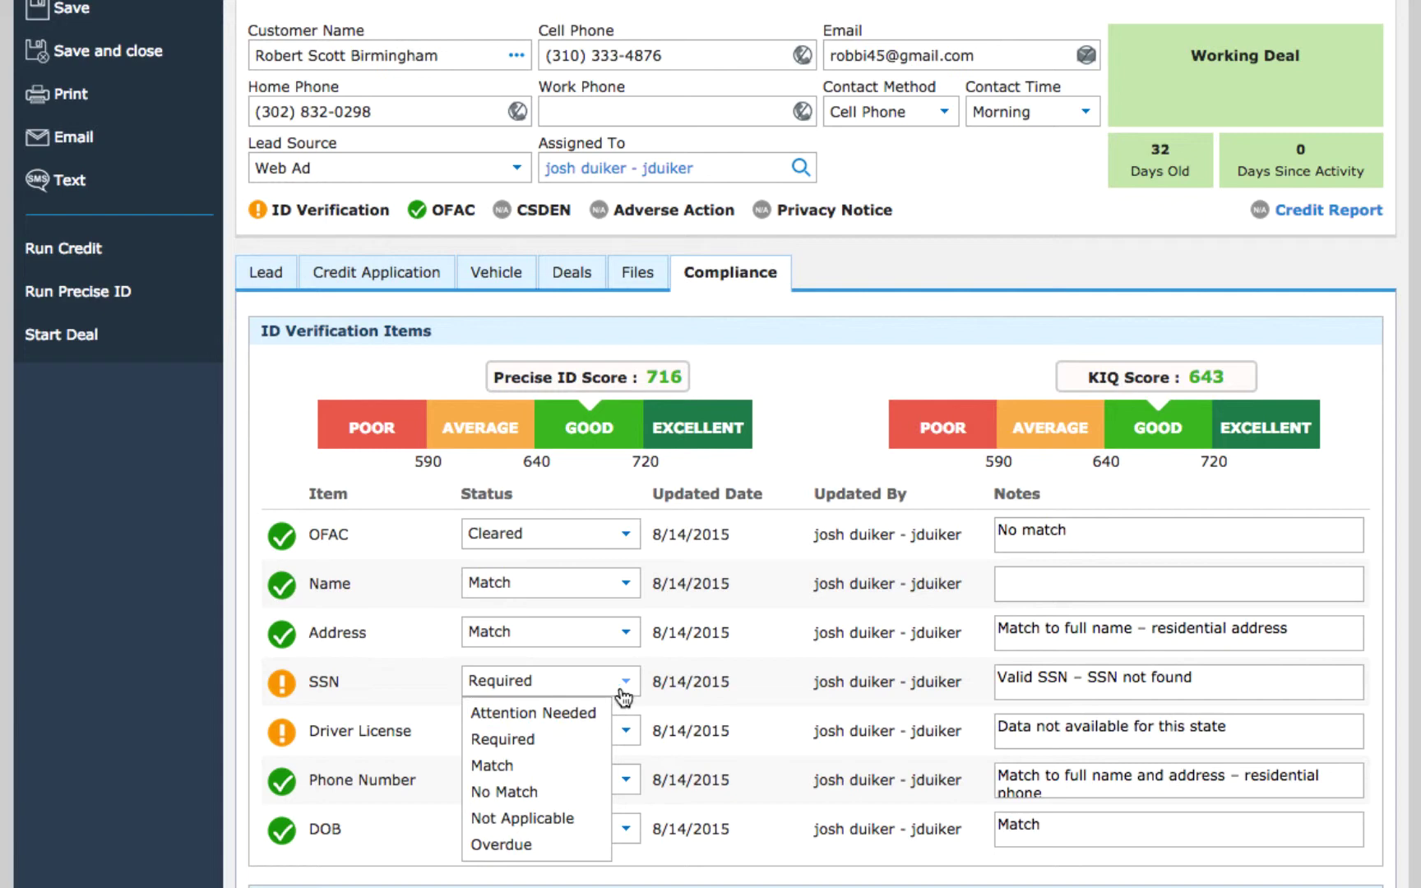
pyautogui.click(574, 738)
pyautogui.click(627, 733)
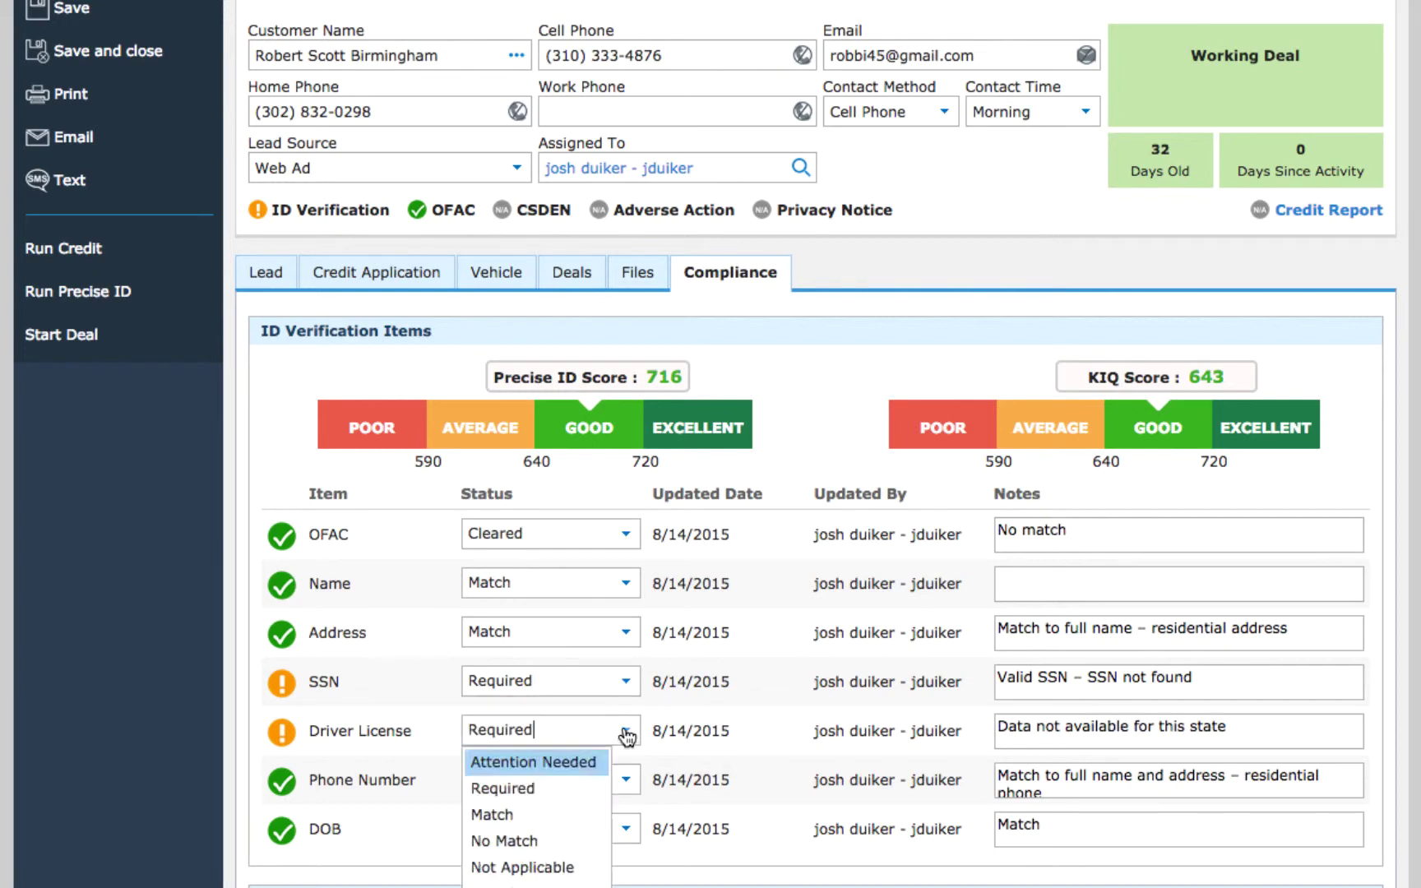
pyautogui.click(585, 756)
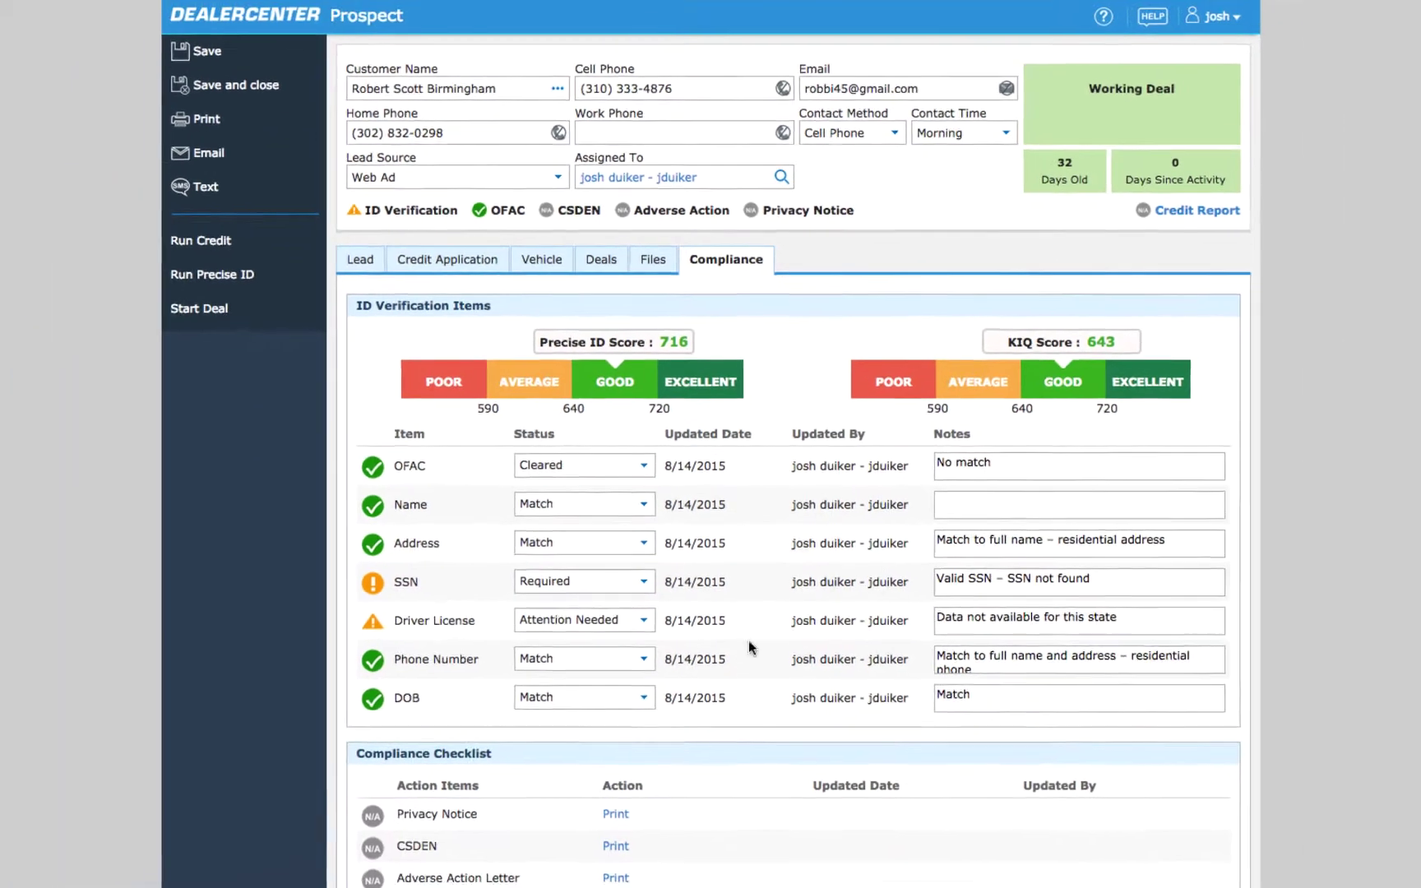
# Print and view the Privacy Notice and CSDEN documents so both show completed on 8/14/2015.
pyautogui.scroll(-2, 1266, 500)
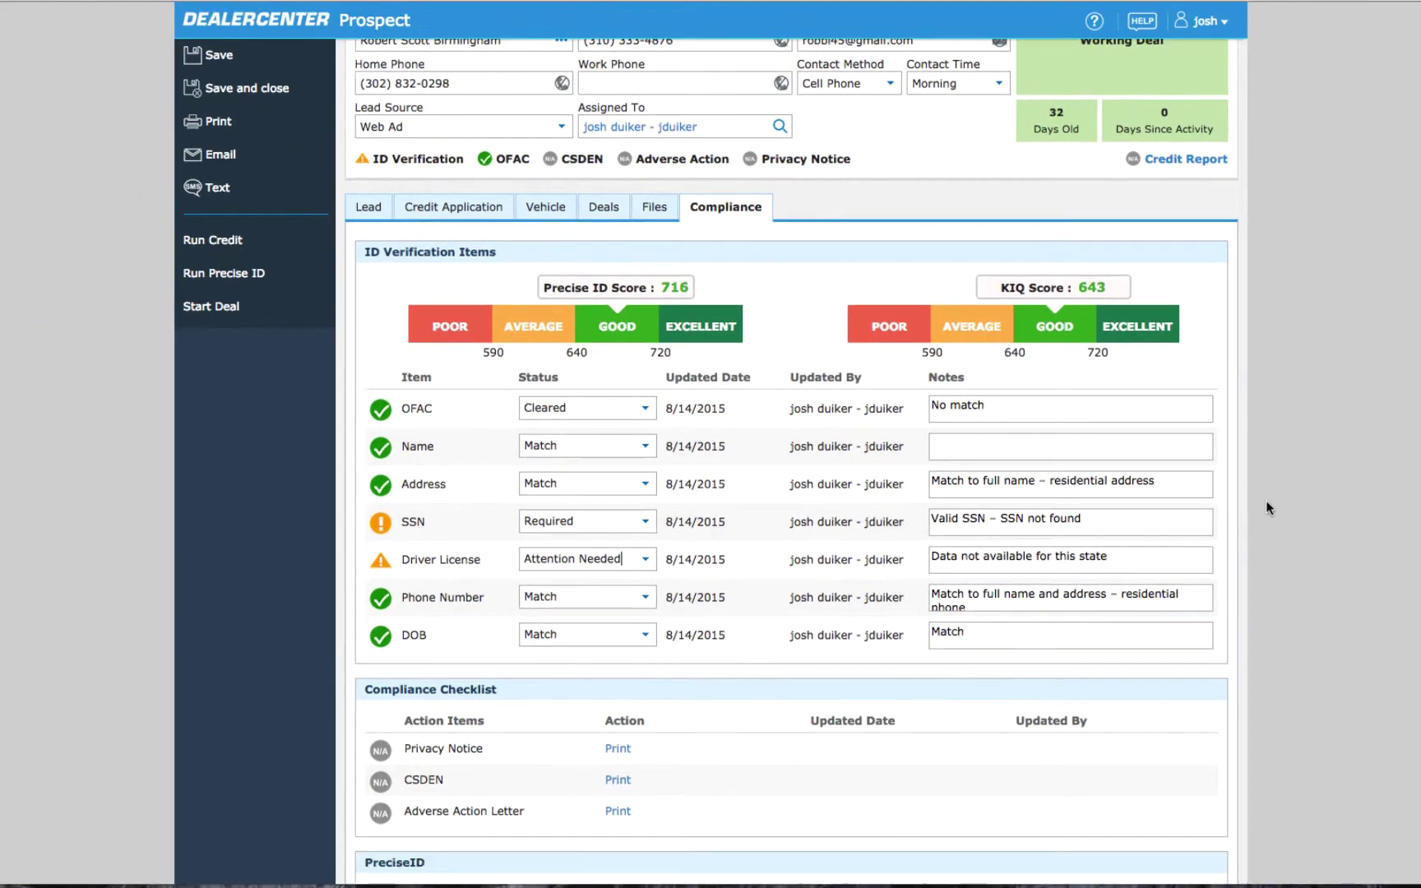
pyautogui.scroll(-2, 1266, 500)
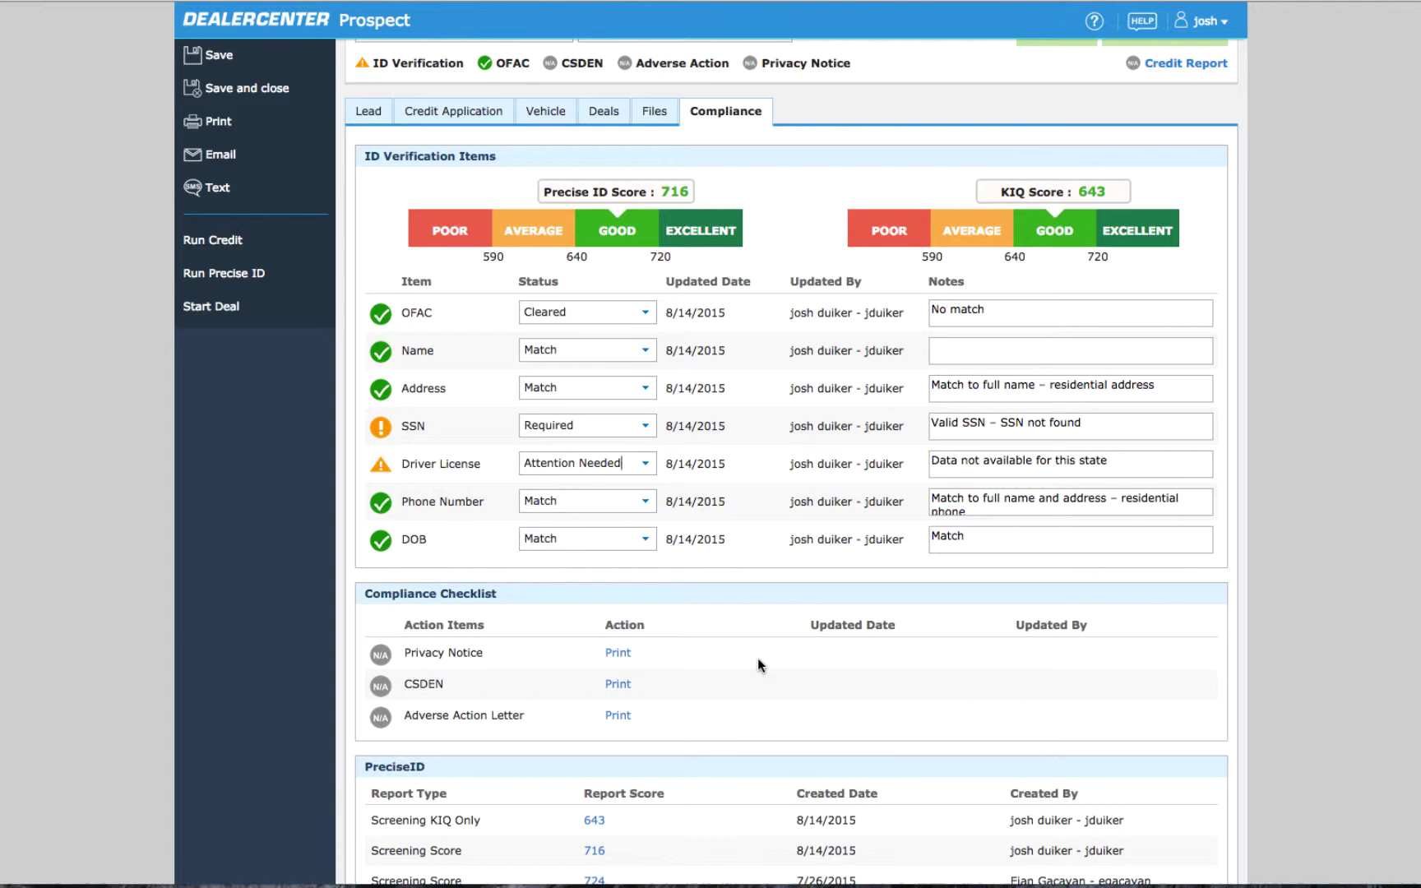
pyautogui.click(625, 653)
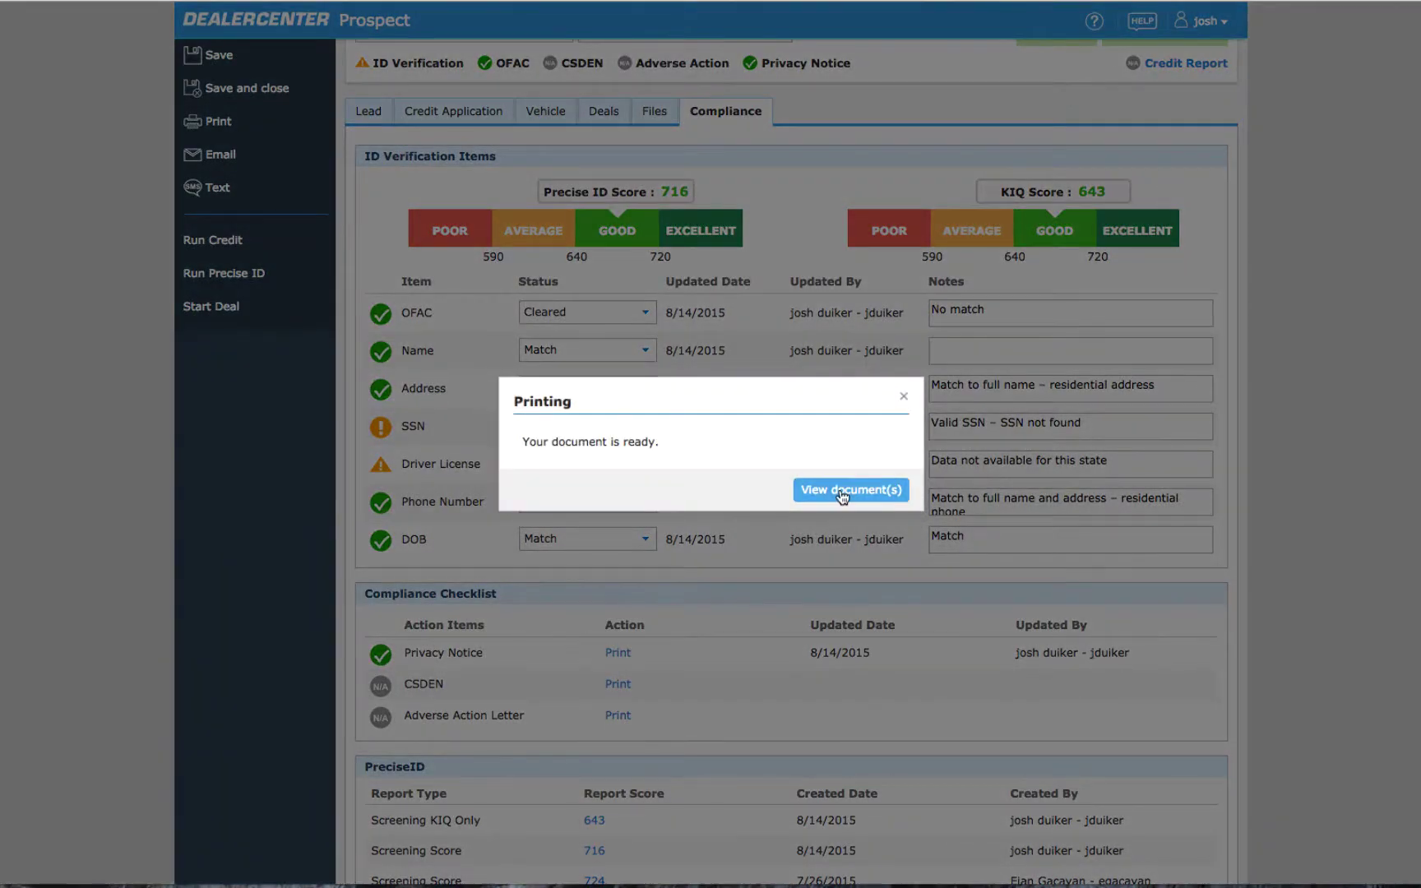
pyautogui.click(841, 492)
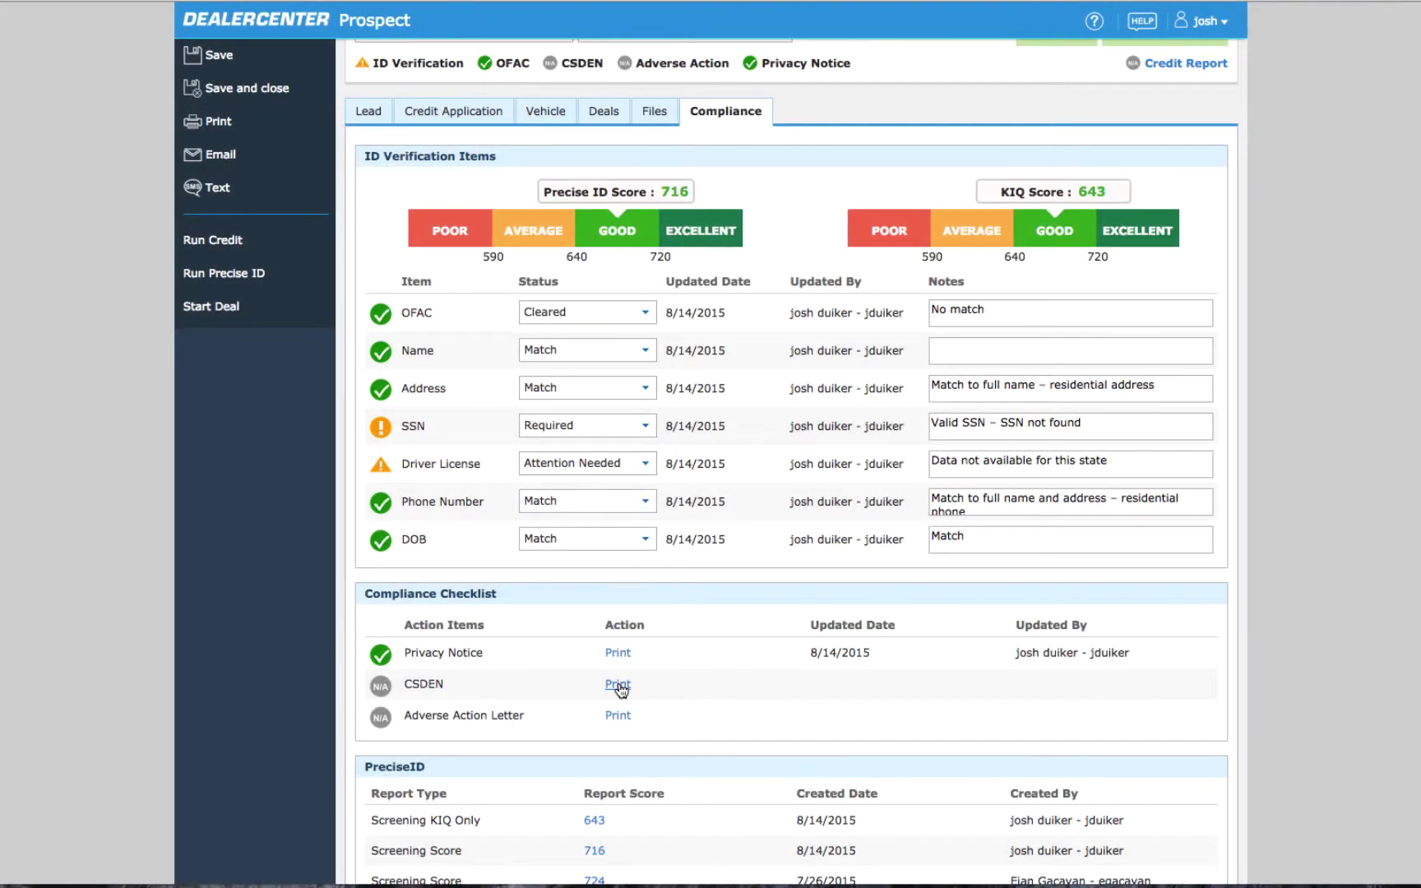
pyautogui.click(619, 685)
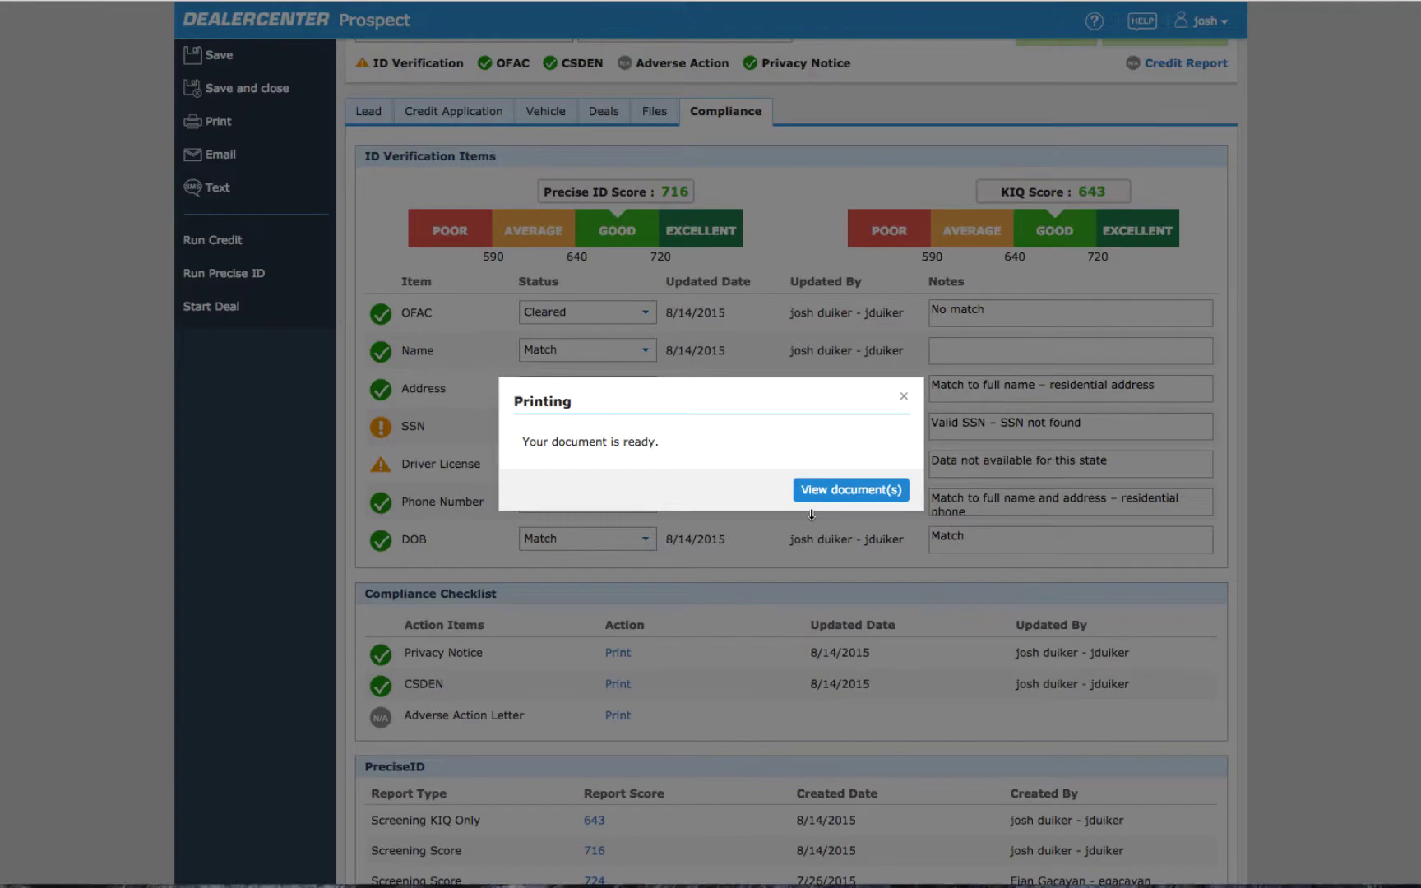
pyautogui.click(839, 497)
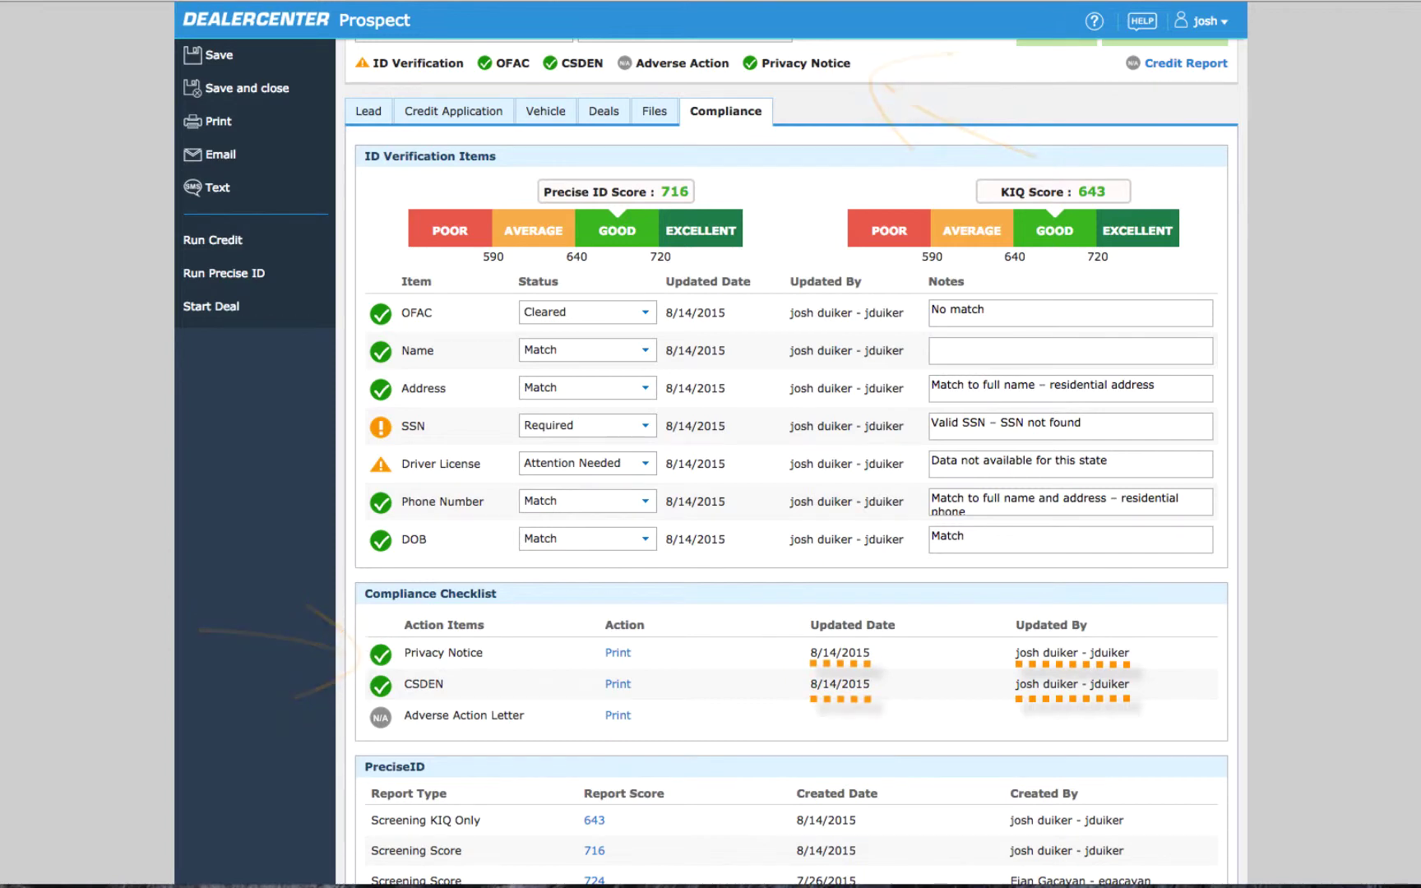
# Scroll down to the four PreciseID reports (643 KIQ, 716 screening) and the empty Adverse Action section.
pyautogui.scroll(-3, 1386, 332)
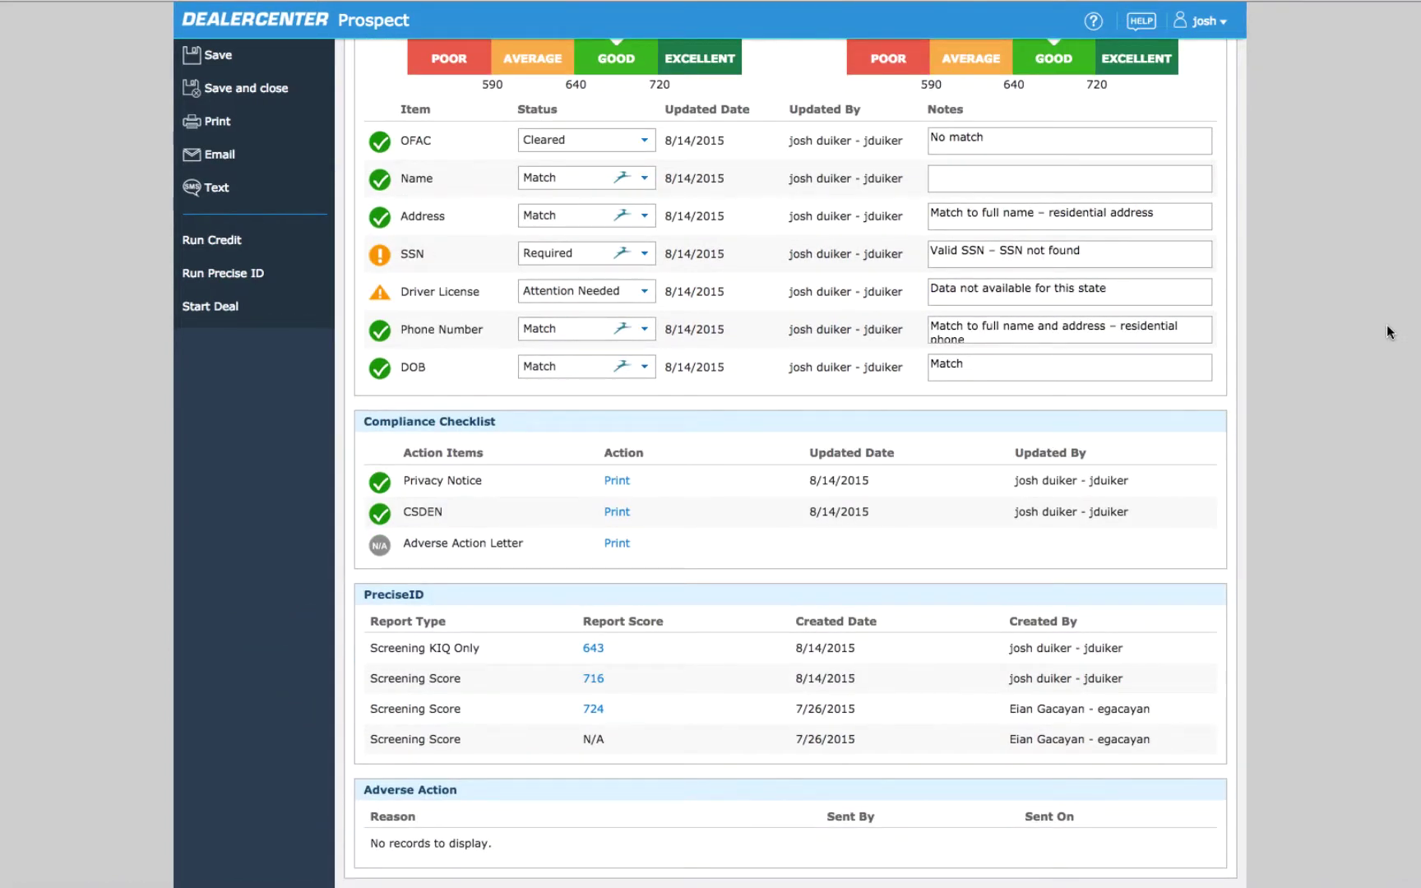